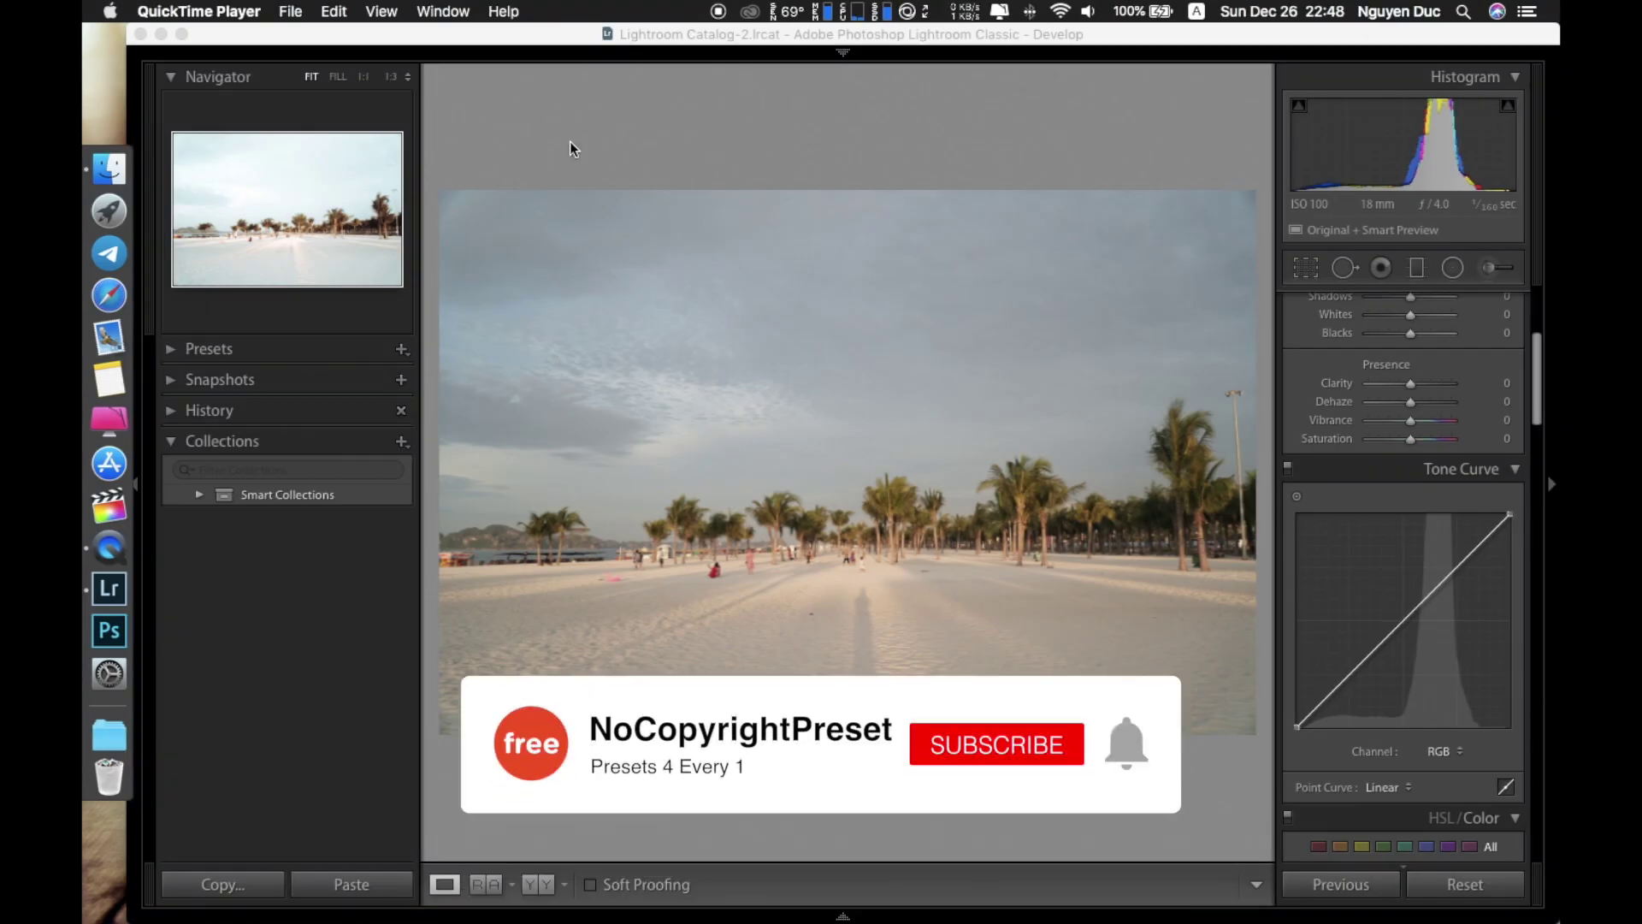
# Step: Crop the beach photo to a vertical portrait frame positioned over the left part of the beach
pyautogui.click(1307, 269)
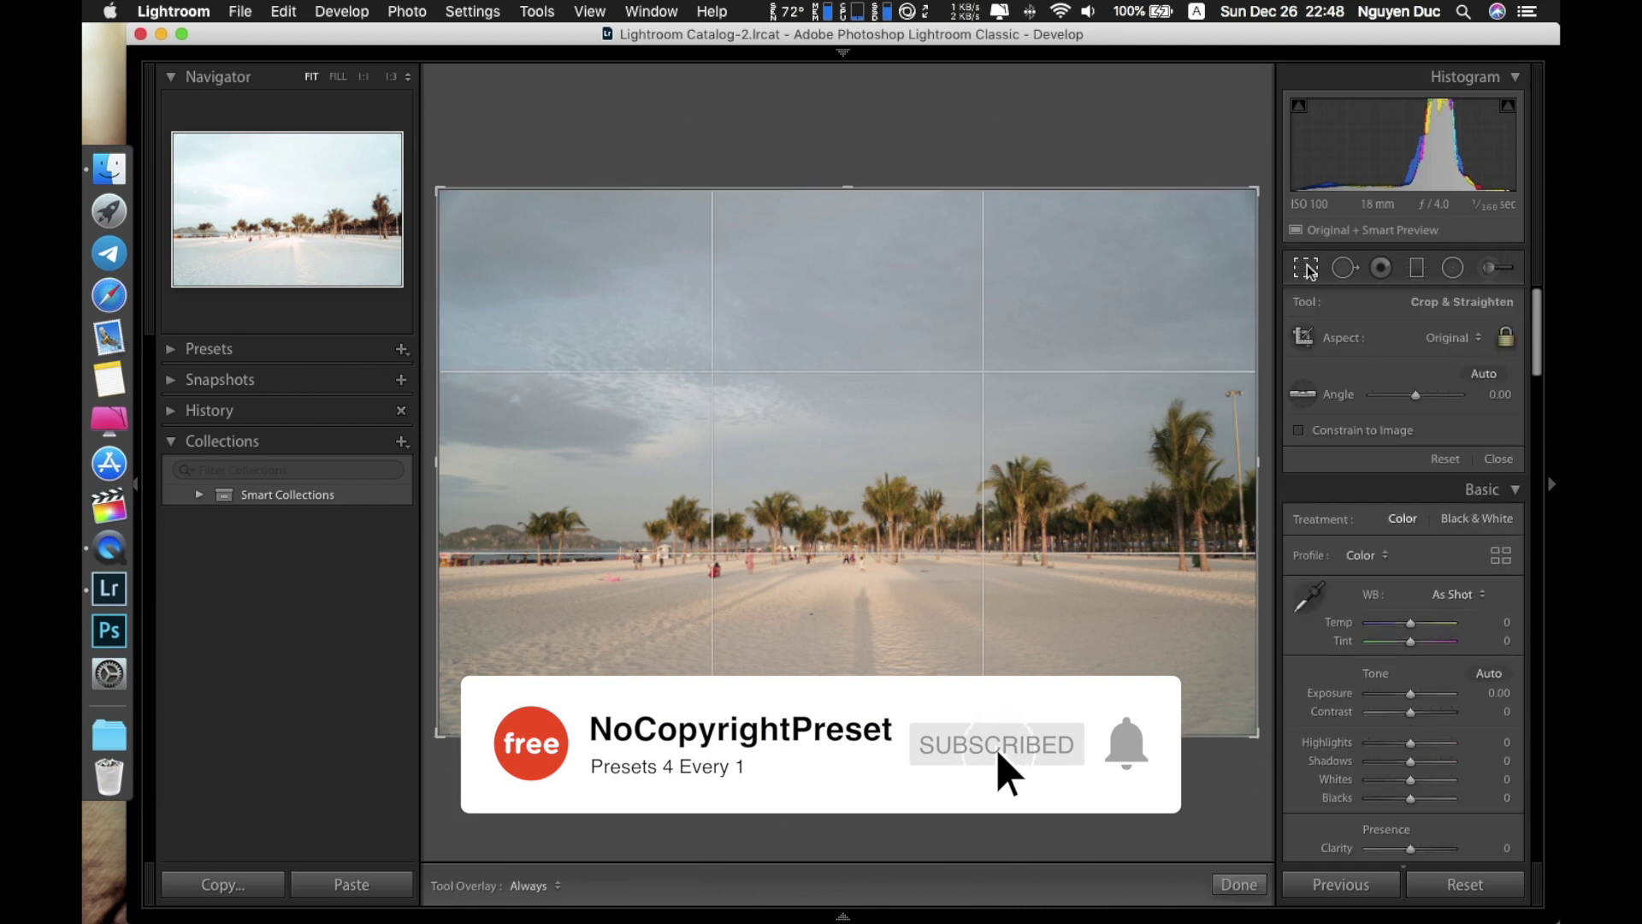
pyautogui.press('x')
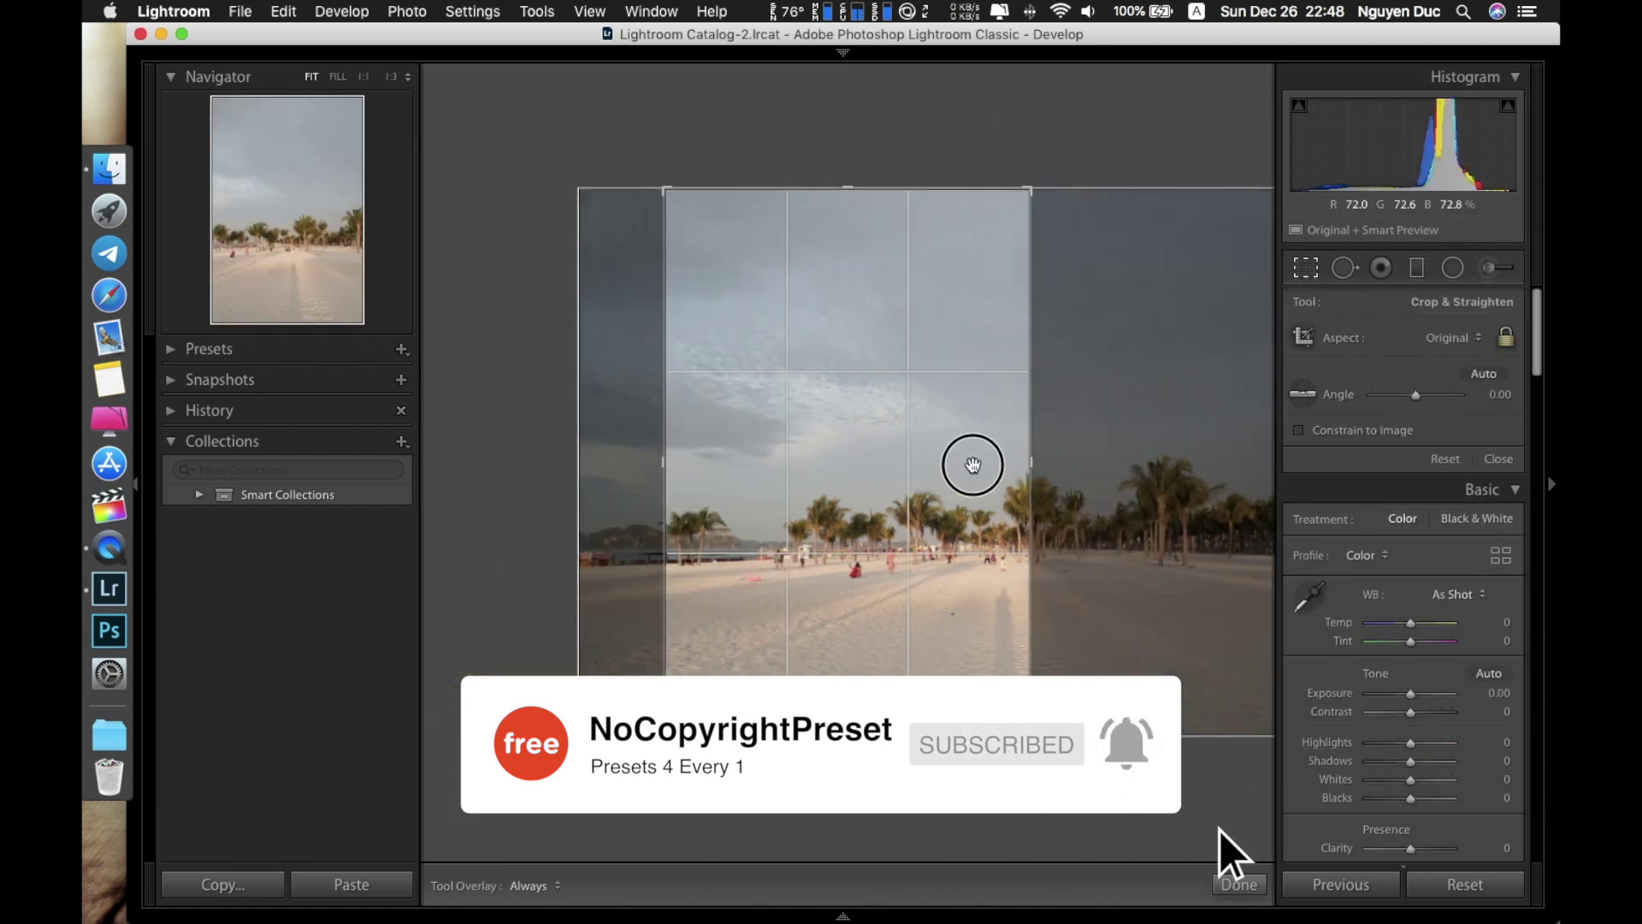
pyautogui.moveTo(843, 435); pyautogui.dragTo(1070, 462)
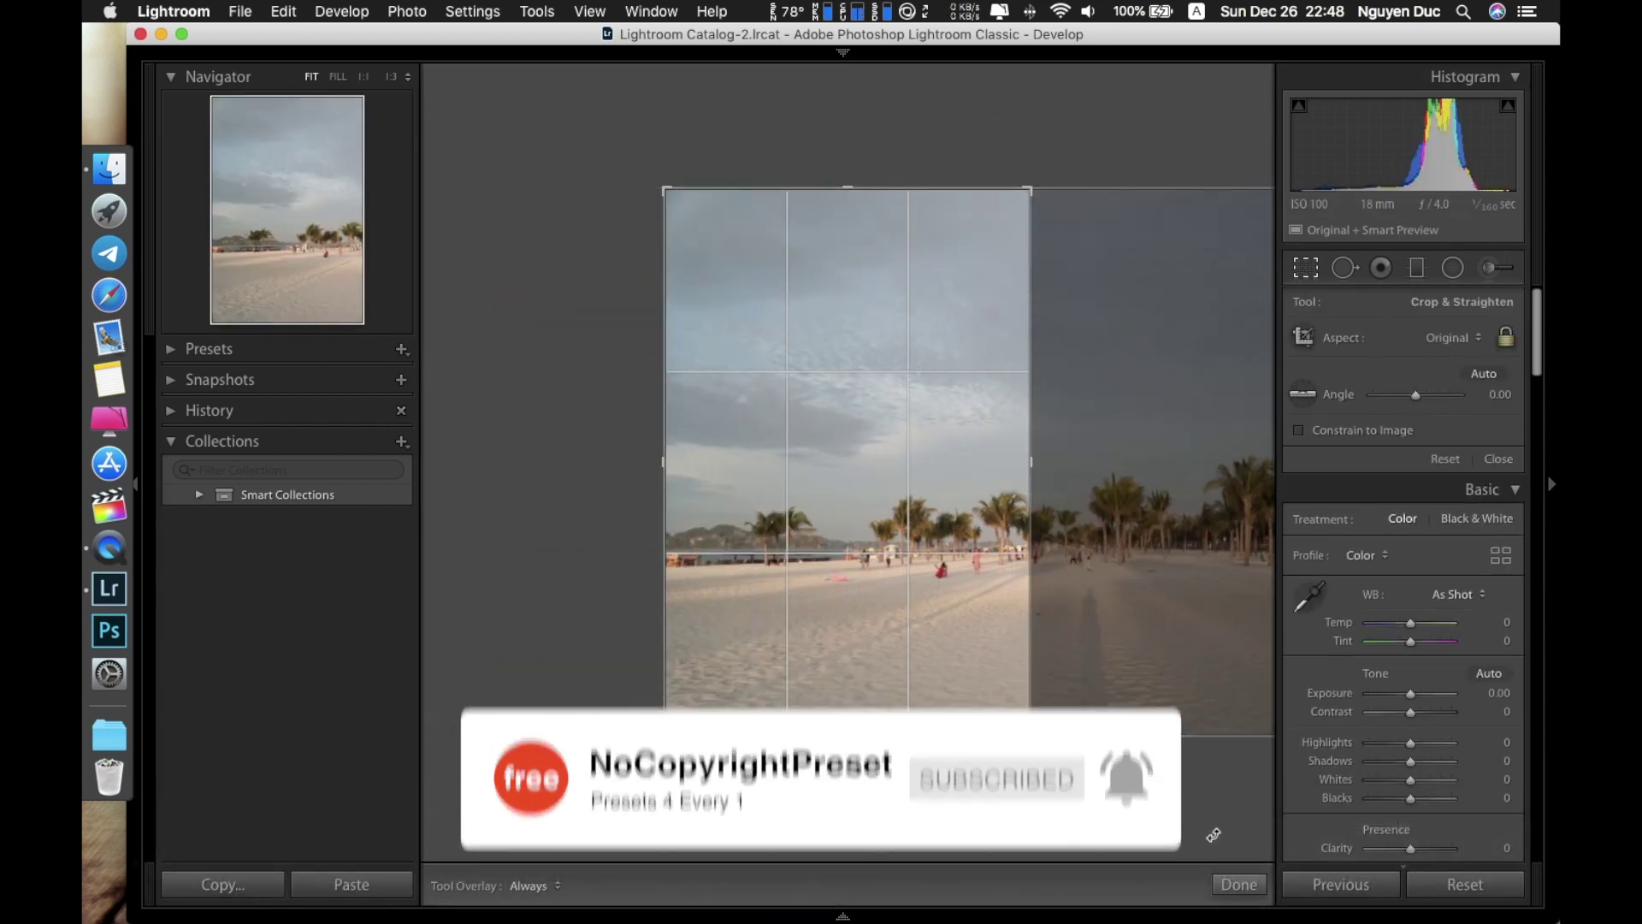
pyautogui.click(1240, 886)
# Step: Show Before/After and set contrast +74, shadows +40, blacks +54, dehaze +17, vibrance +21
pyautogui.click(539, 886)
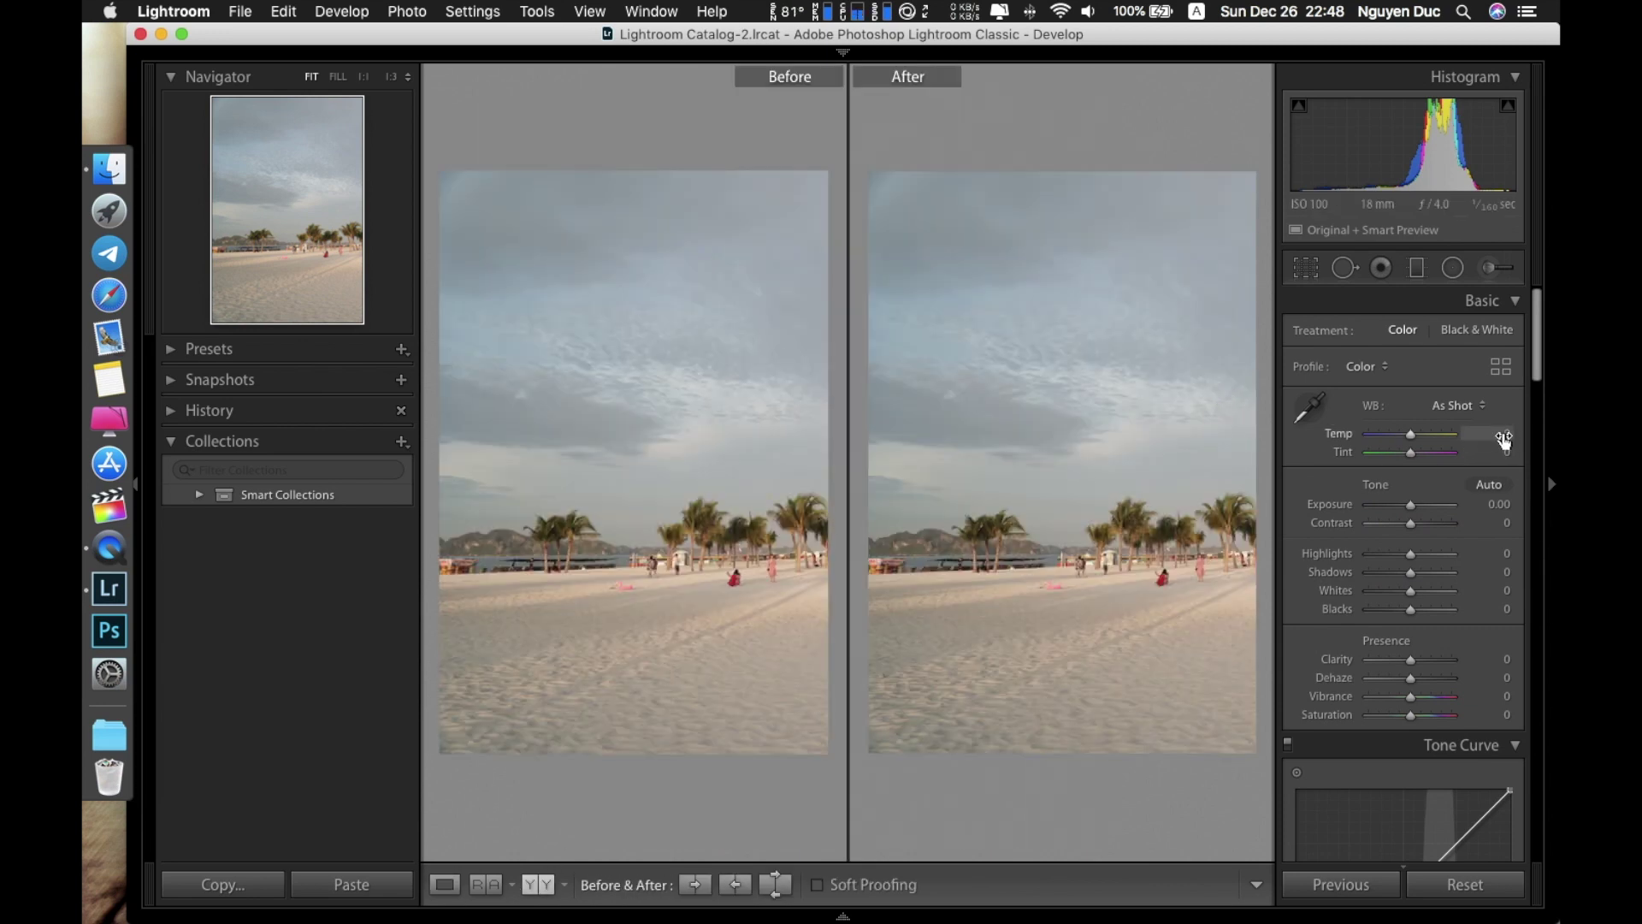
pyautogui.moveTo(1497, 434); pyautogui.dragTo(1491, 452)
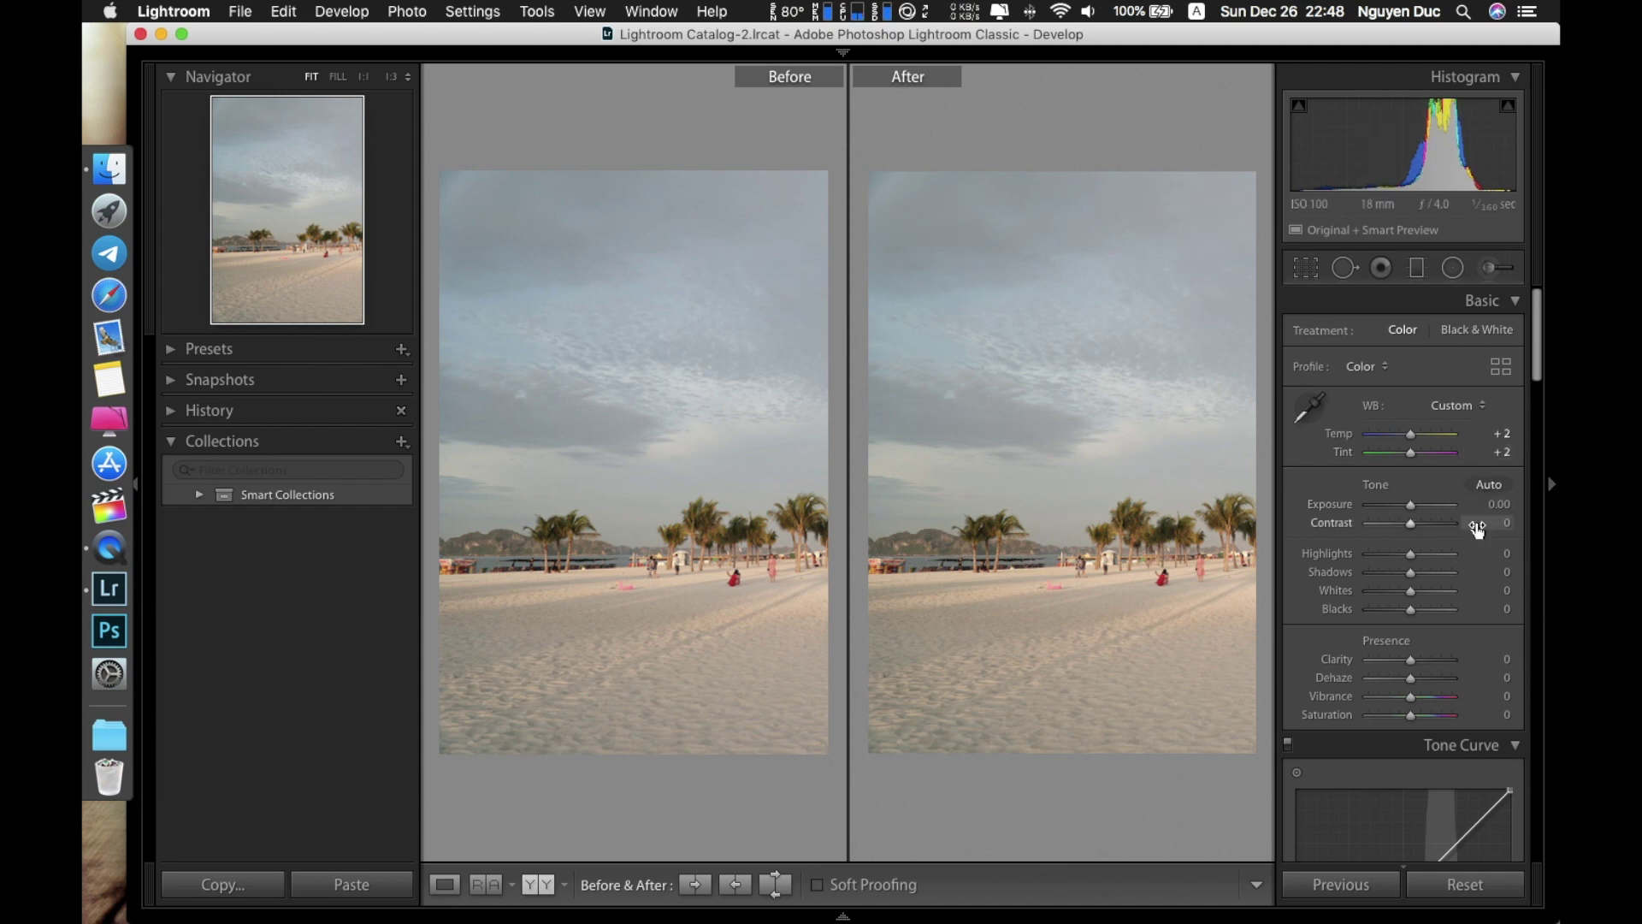
pyautogui.moveTo(1478, 524); pyautogui.dragTo(1536, 523)
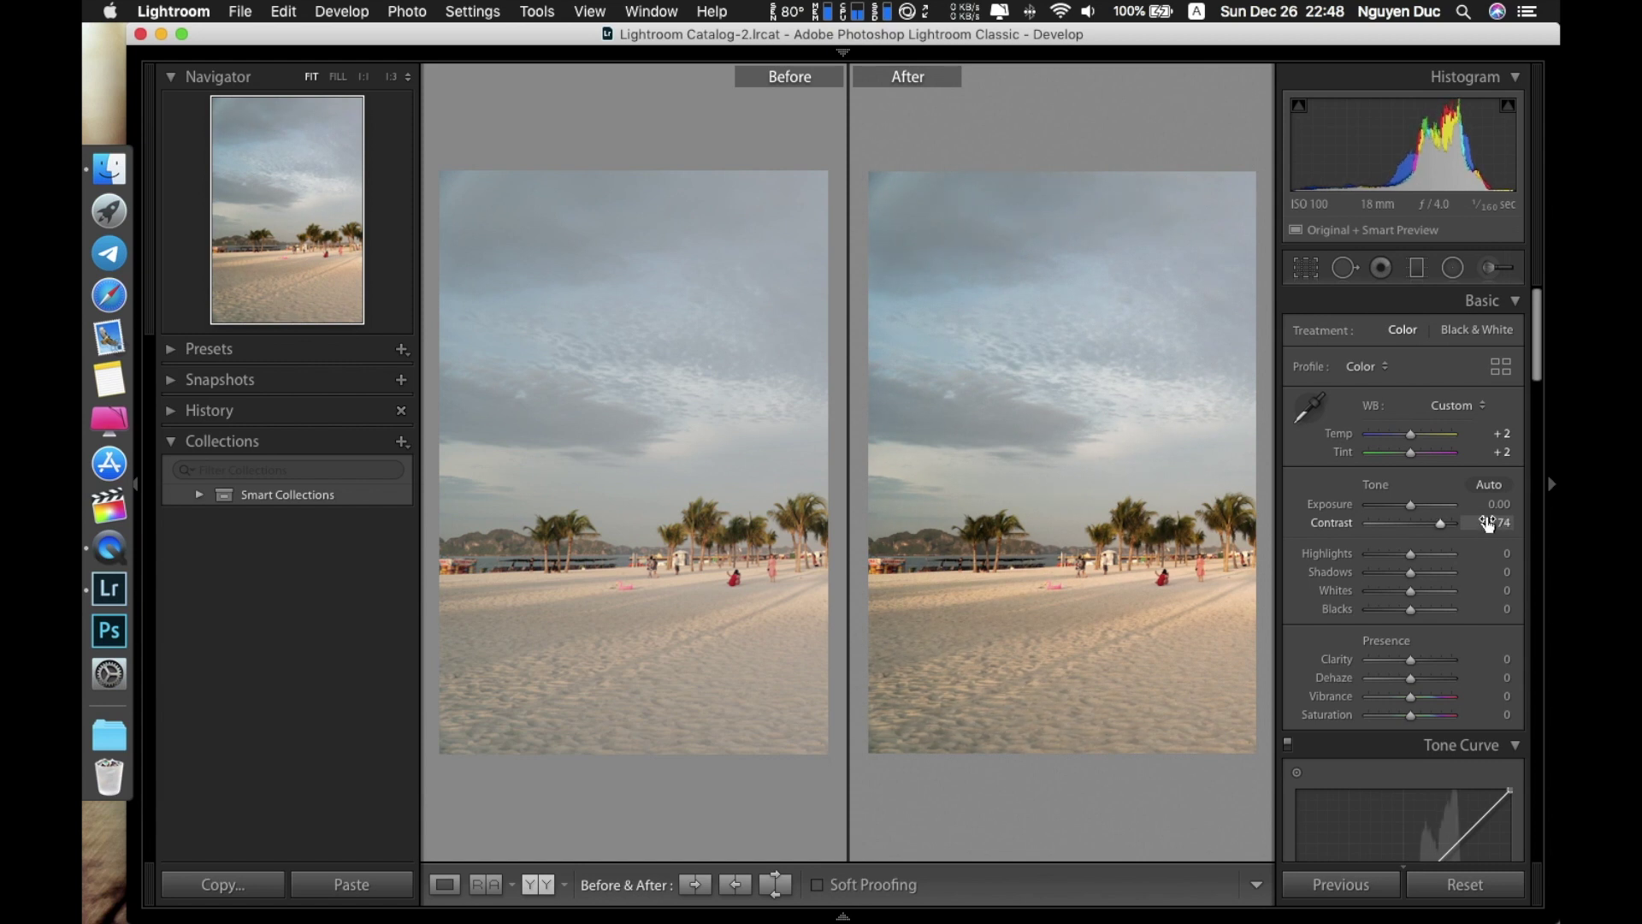
pyautogui.moveTo(1497, 554); pyautogui.dragTo(1520, 569)
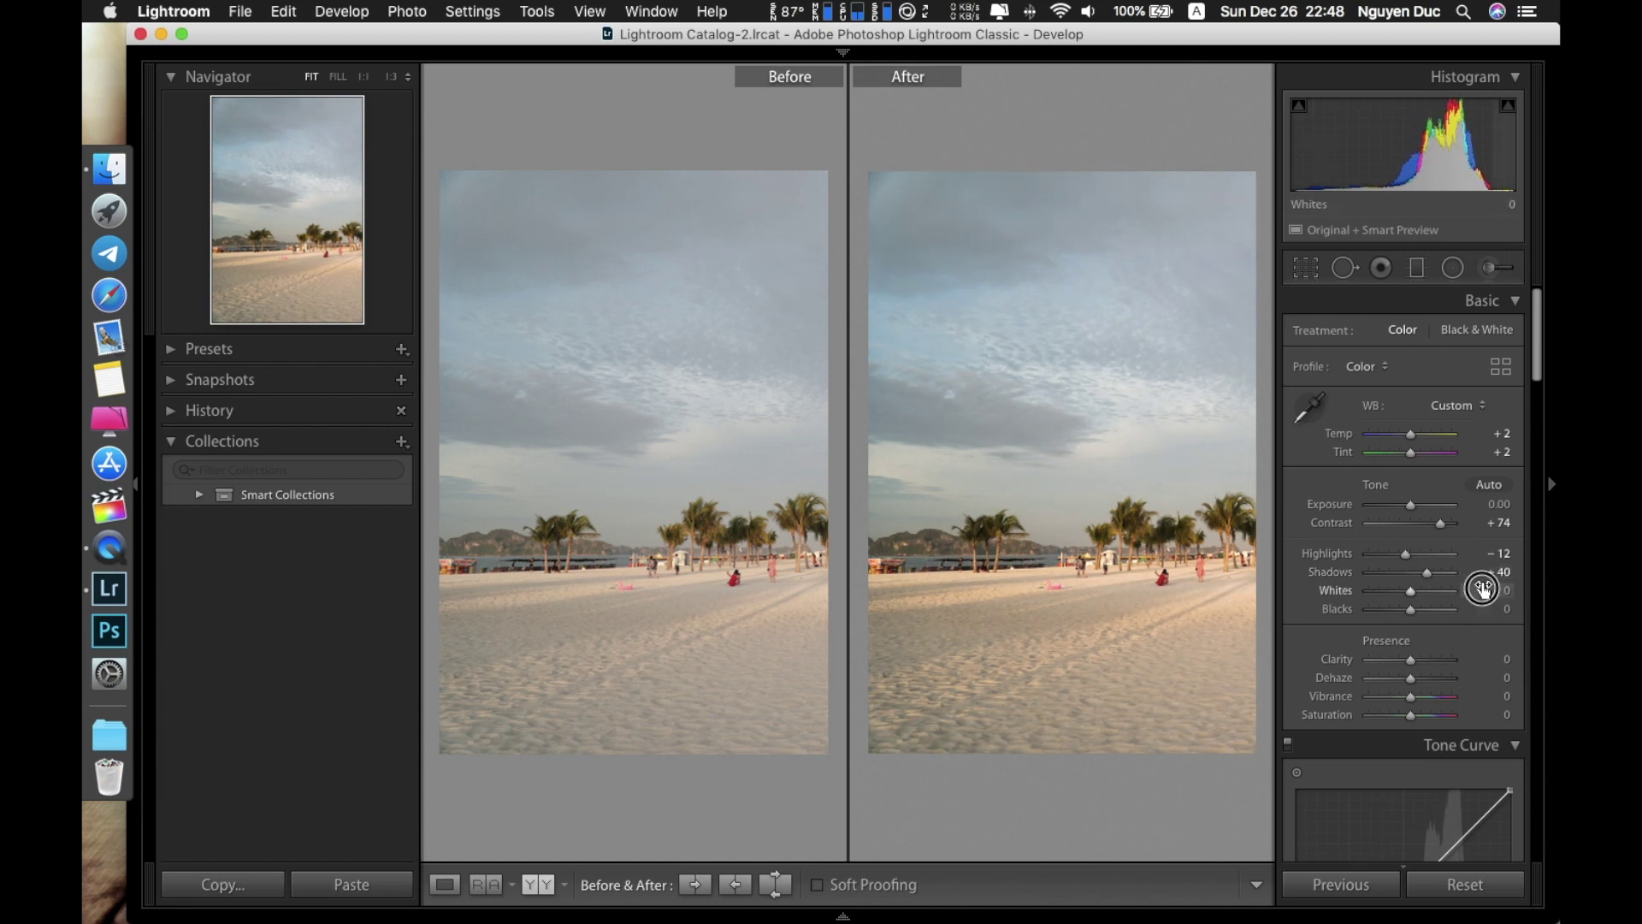
pyautogui.moveTo(1484, 590); pyautogui.dragTo(1473, 590)
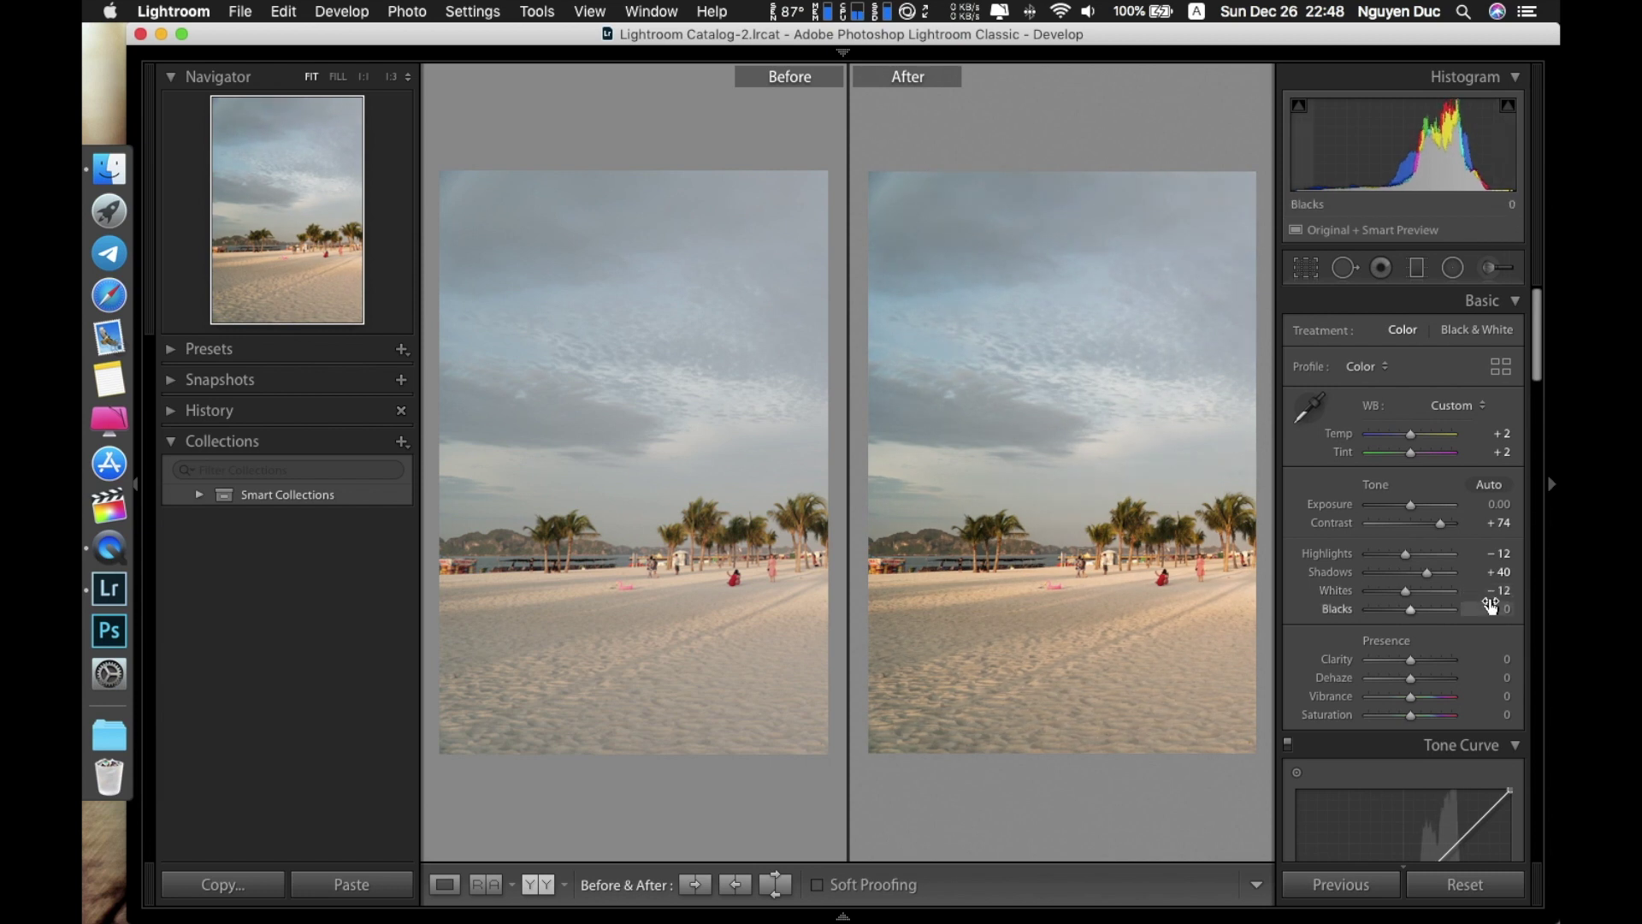
pyautogui.moveTo(1491, 608); pyautogui.dragTo(1540, 607)
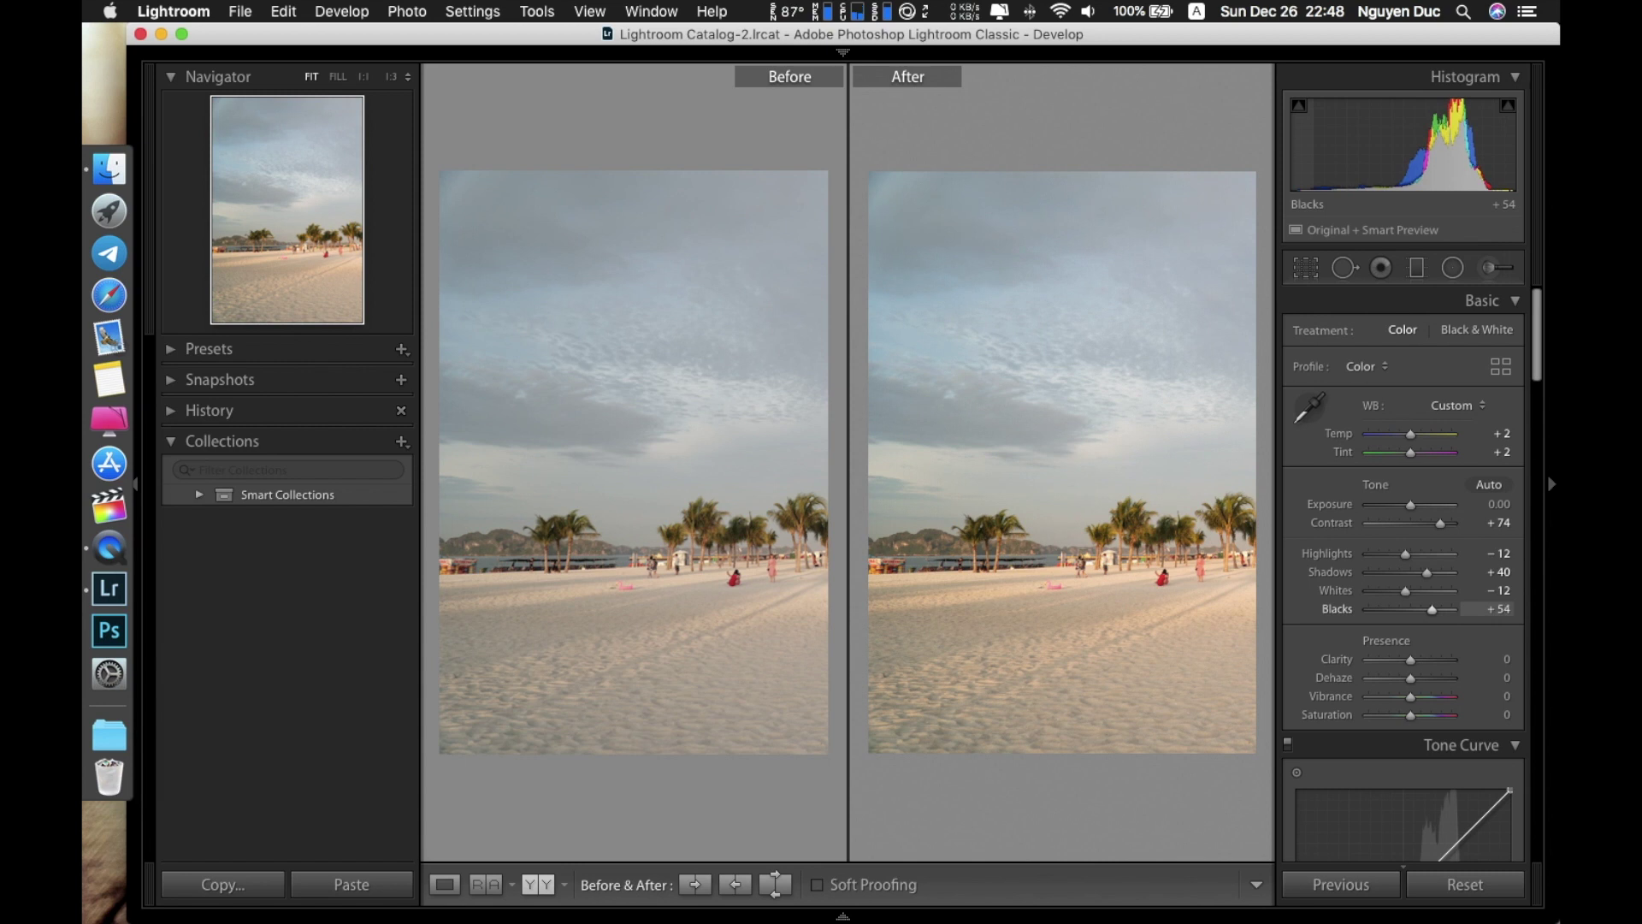
pyautogui.moveTo(1492, 677)
pyautogui.mouseDown()
pyautogui.moveTo(1507, 678)
pyautogui.moveTo(1497, 695)
pyautogui.mouseUp()
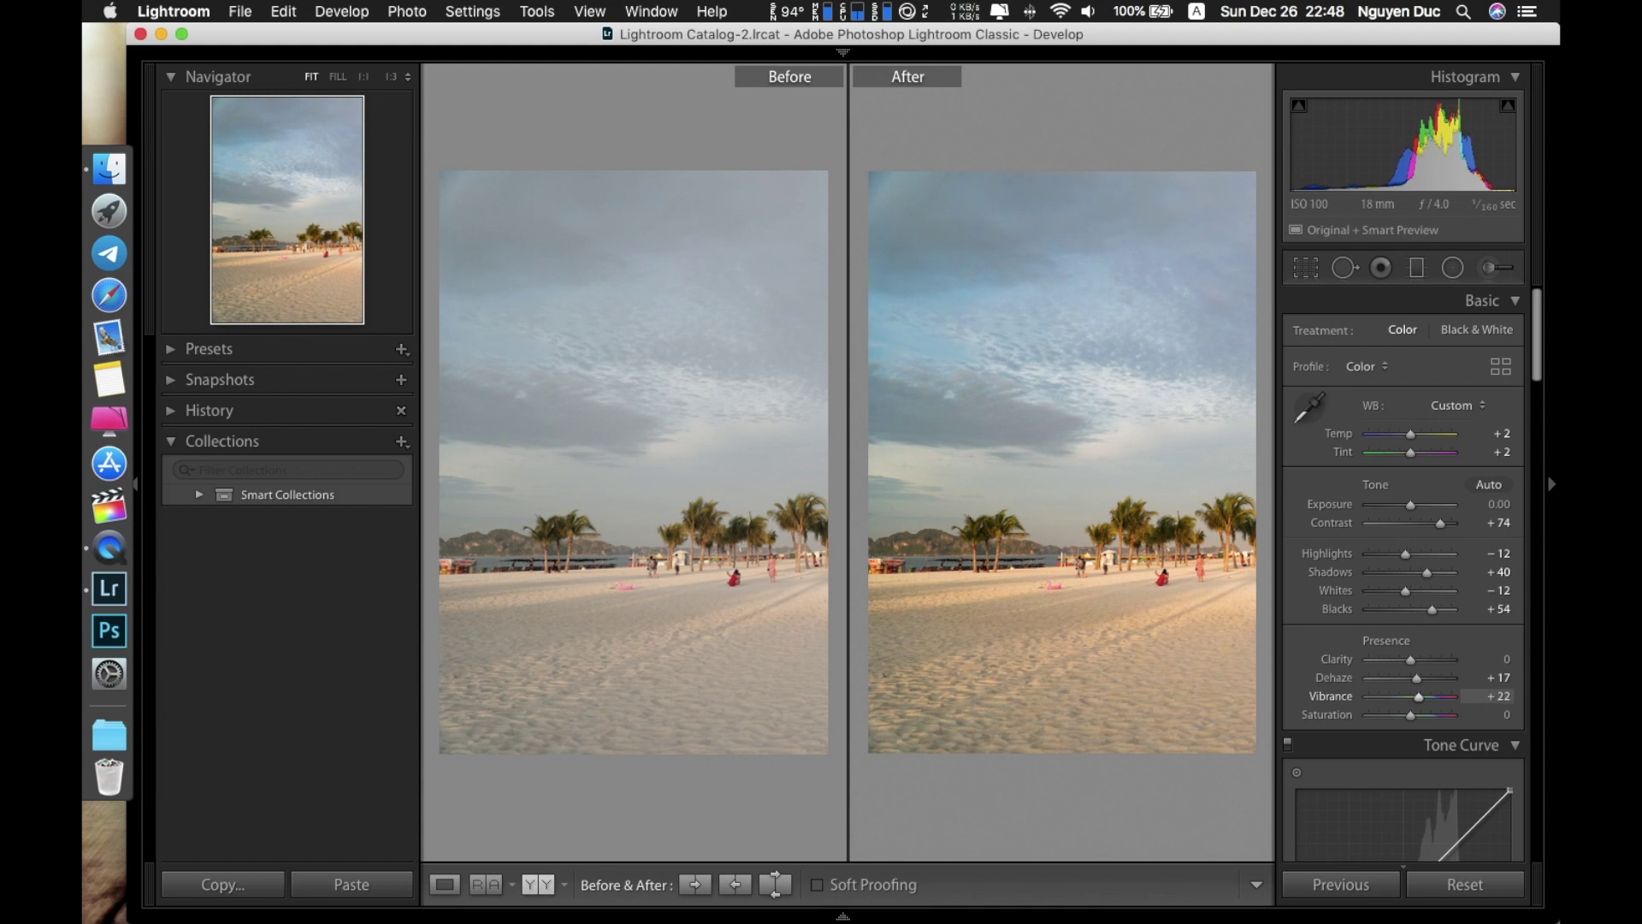
pyautogui.click(1487, 709)
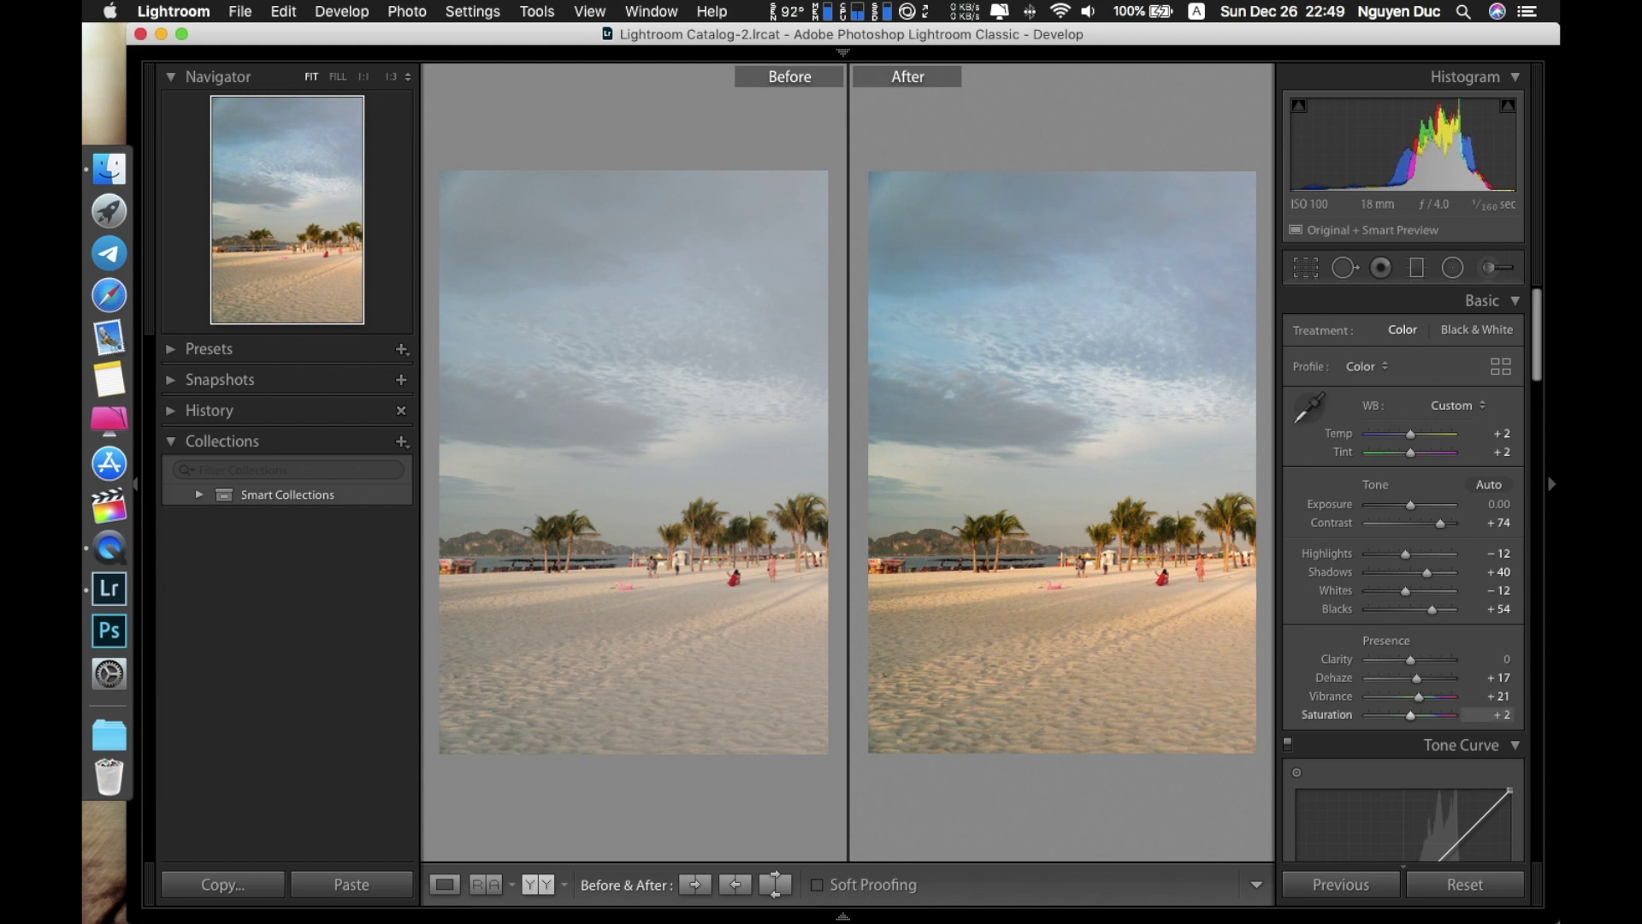
# Step: In HSL/Color, raise Red and Orange saturation to +16 and lift Orange luminance
pyautogui.scroll(-5, 1484, 705)
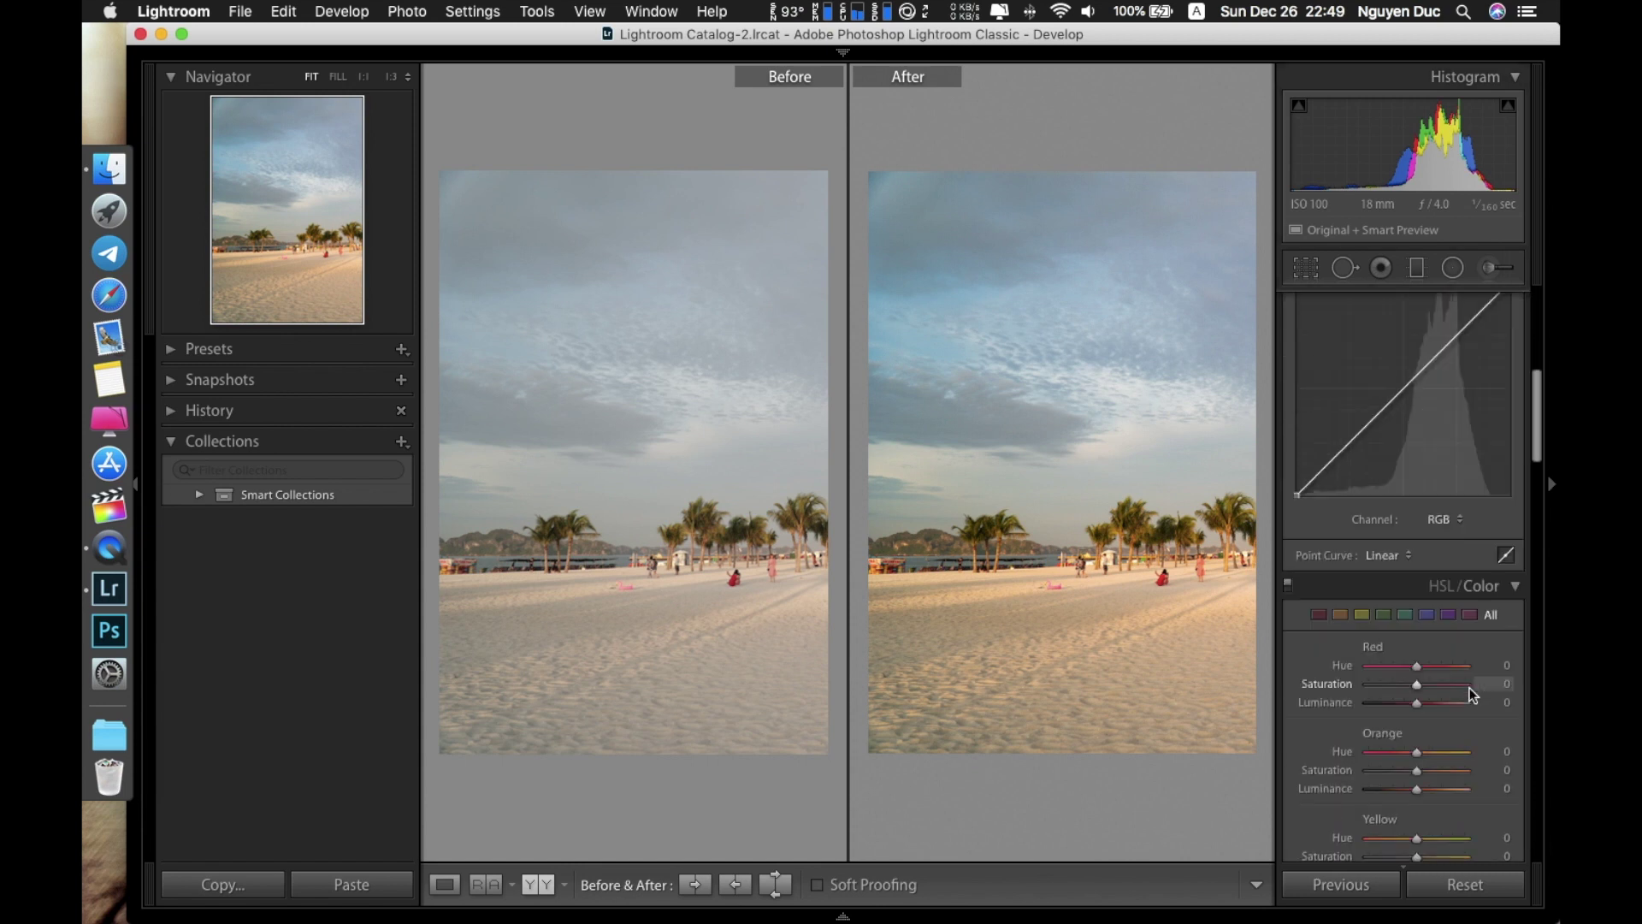
pyautogui.scroll(-5, 1476, 693)
pyautogui.scroll(-1, 1472, 695)
pyautogui.scroll(-2, 1458, 681)
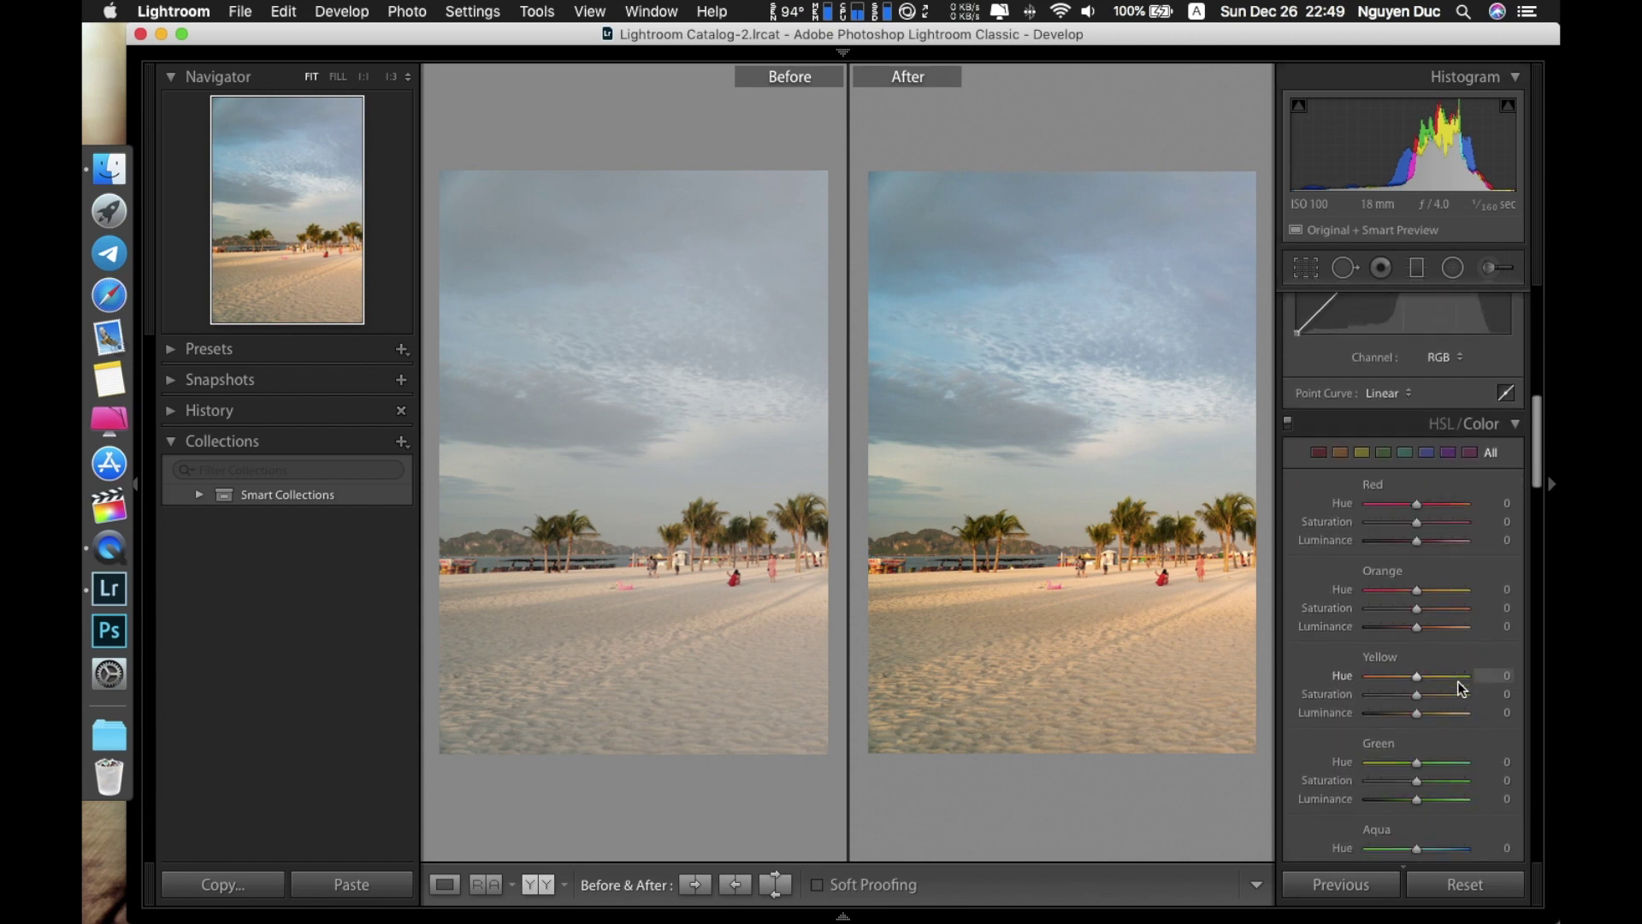
pyautogui.scroll(-2, 1470, 536)
pyautogui.click(1488, 421)
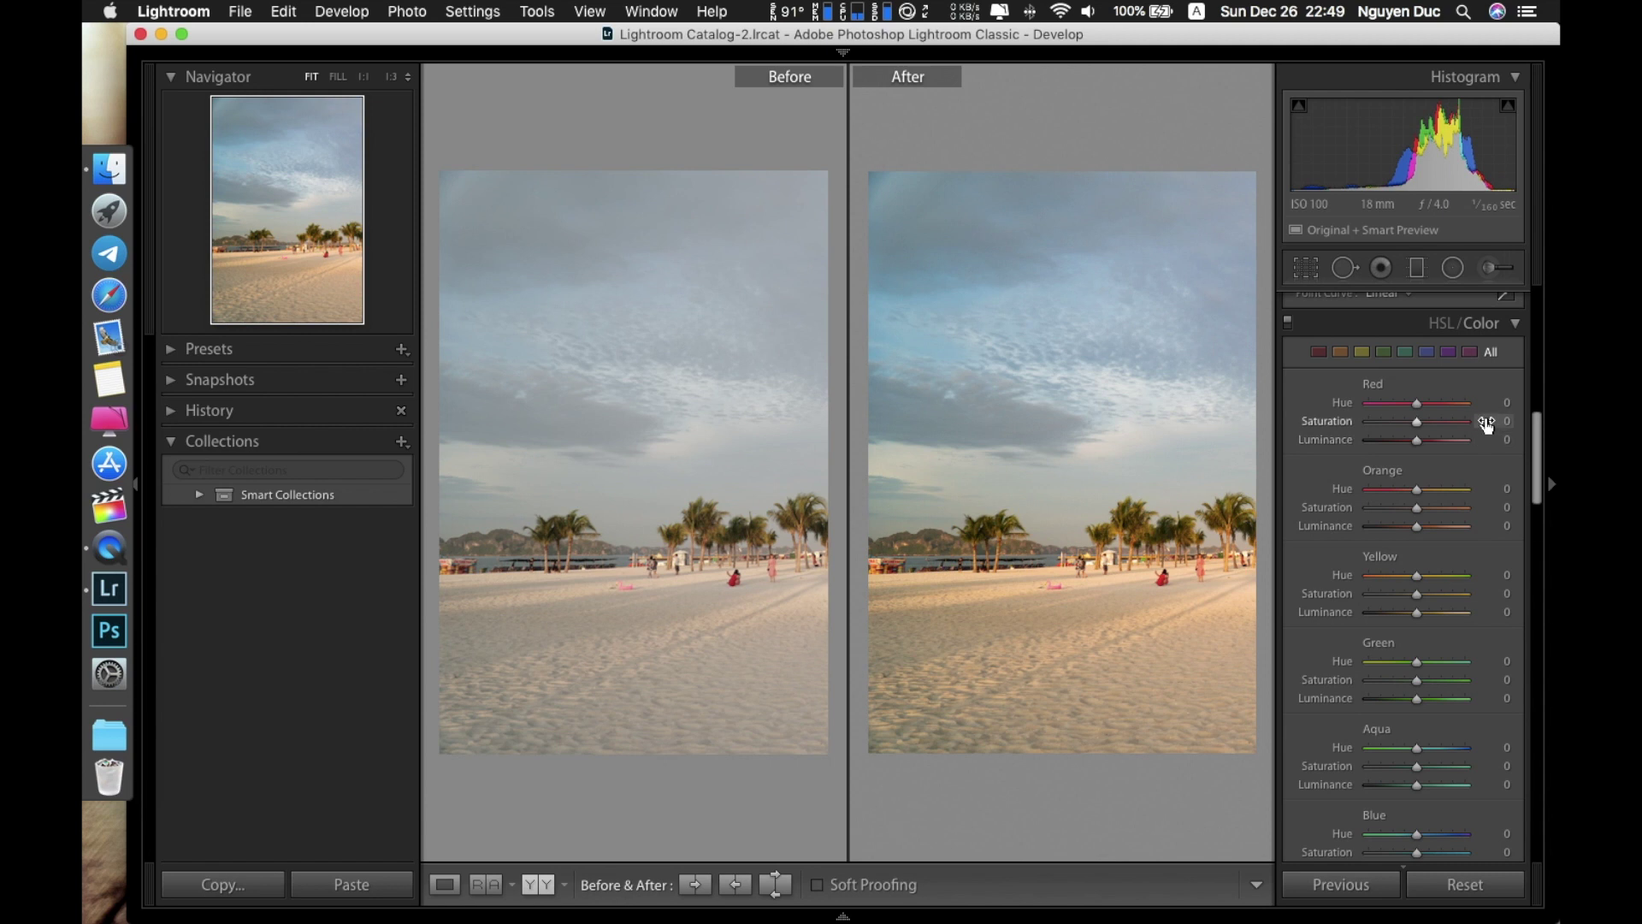
pyautogui.write('4')
pyautogui.press('Return')
pyautogui.click(1493, 507)
pyautogui.write('2')
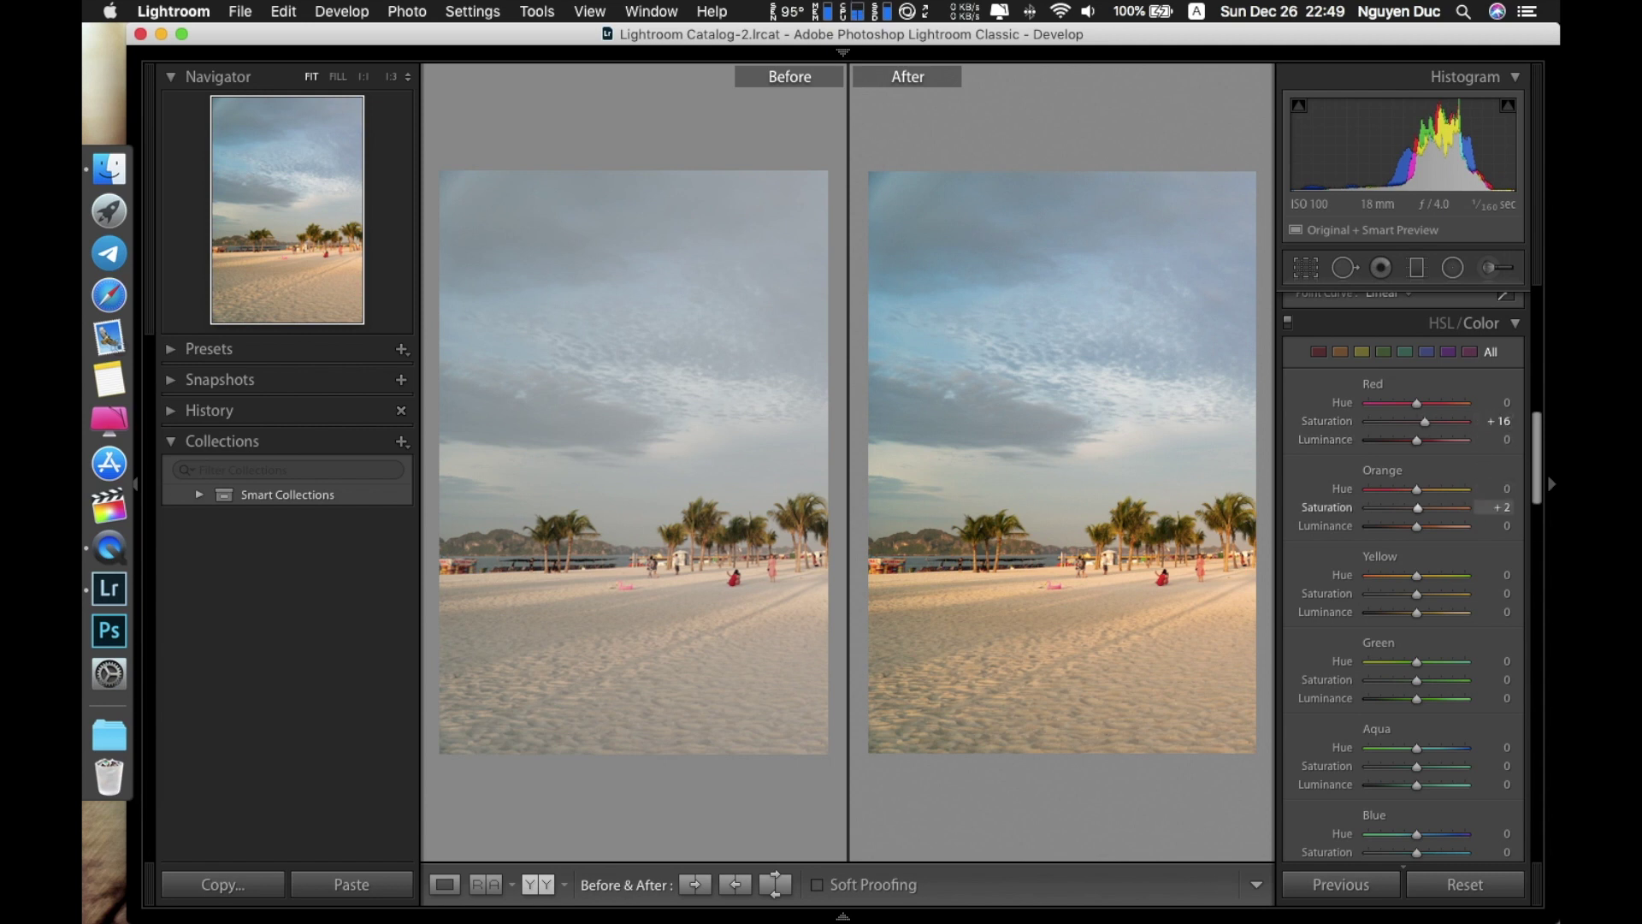
pyautogui.write('16')
pyautogui.click(1492, 525)
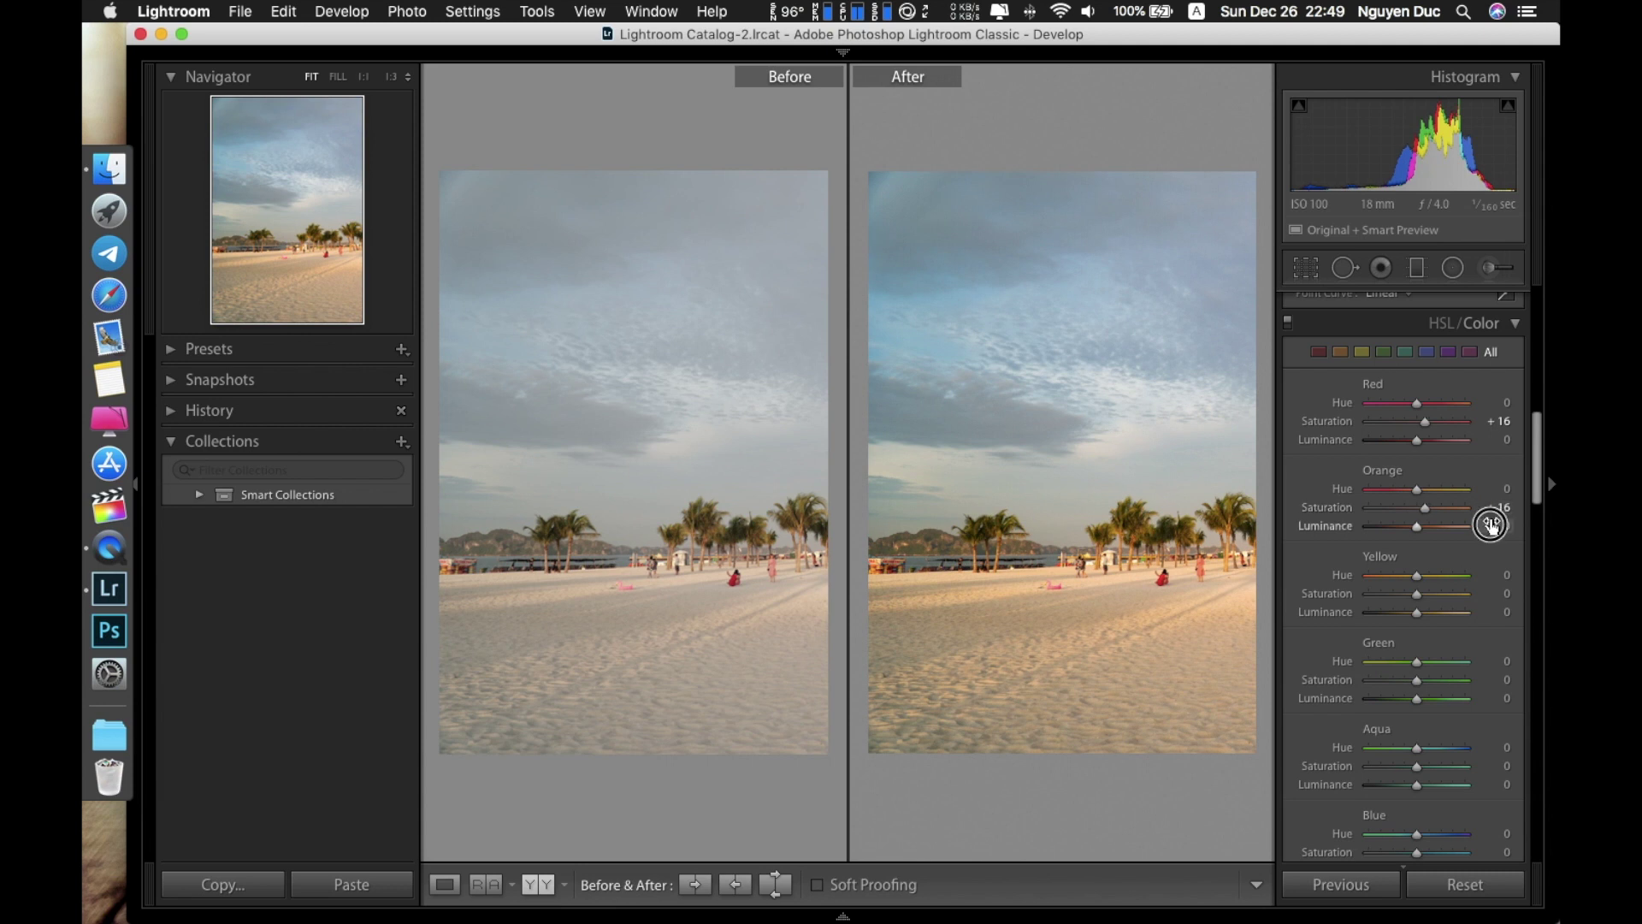
pyautogui.write('3')
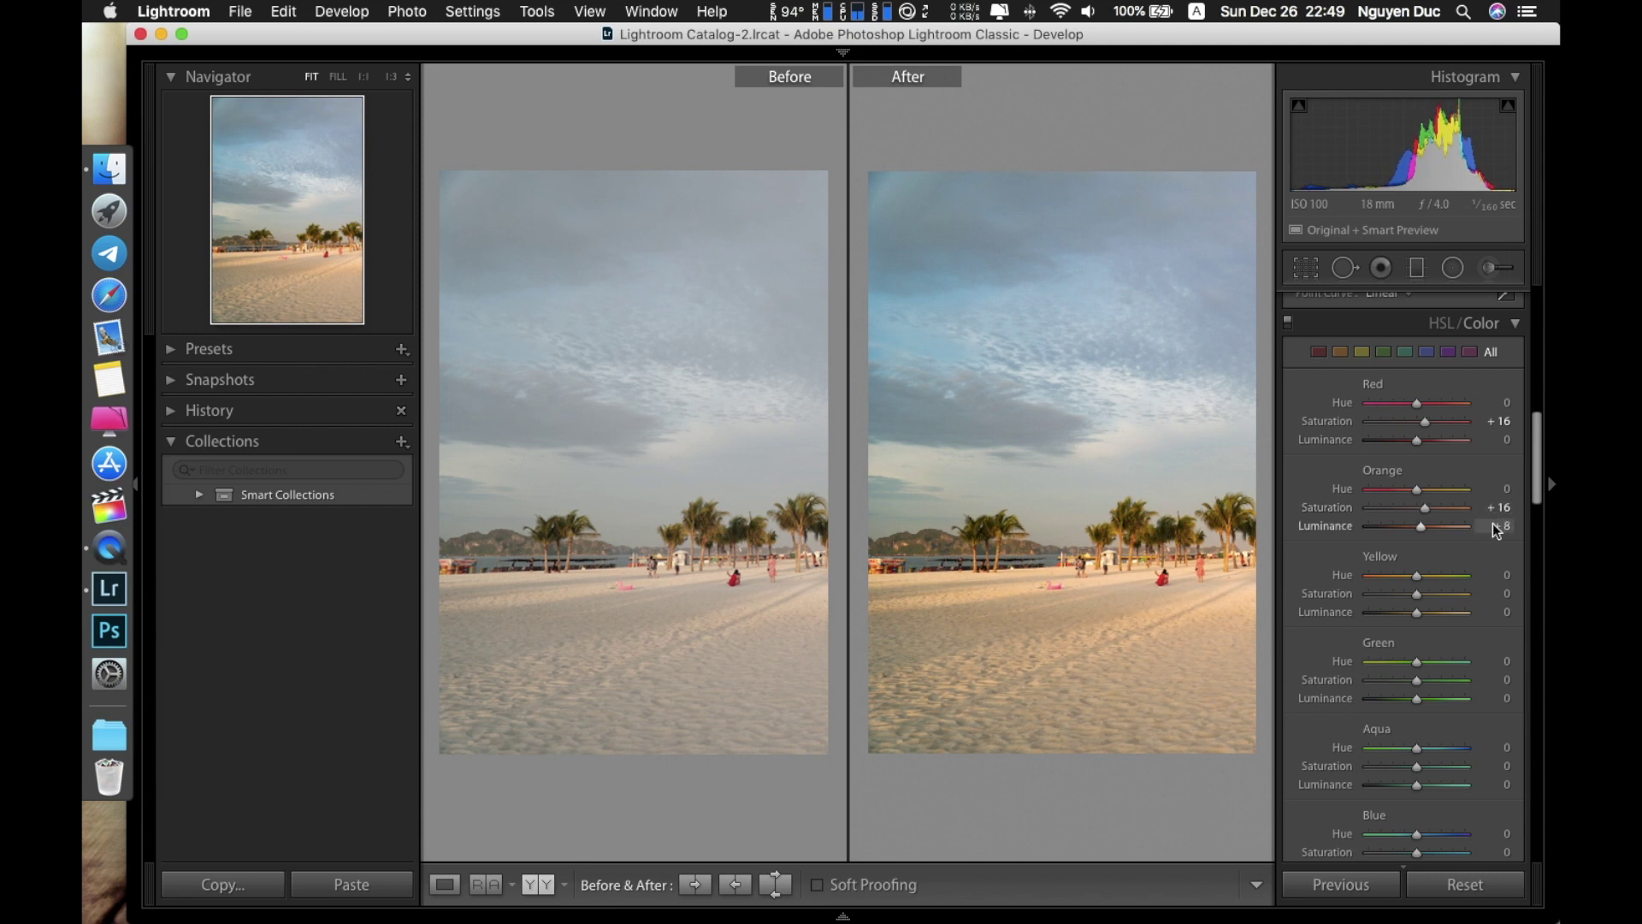
# Step: Raise Yellow saturation to +23 and lift Yellow, Green and Aqua luminance (Aqua +29)
pyautogui.click(1493, 593)
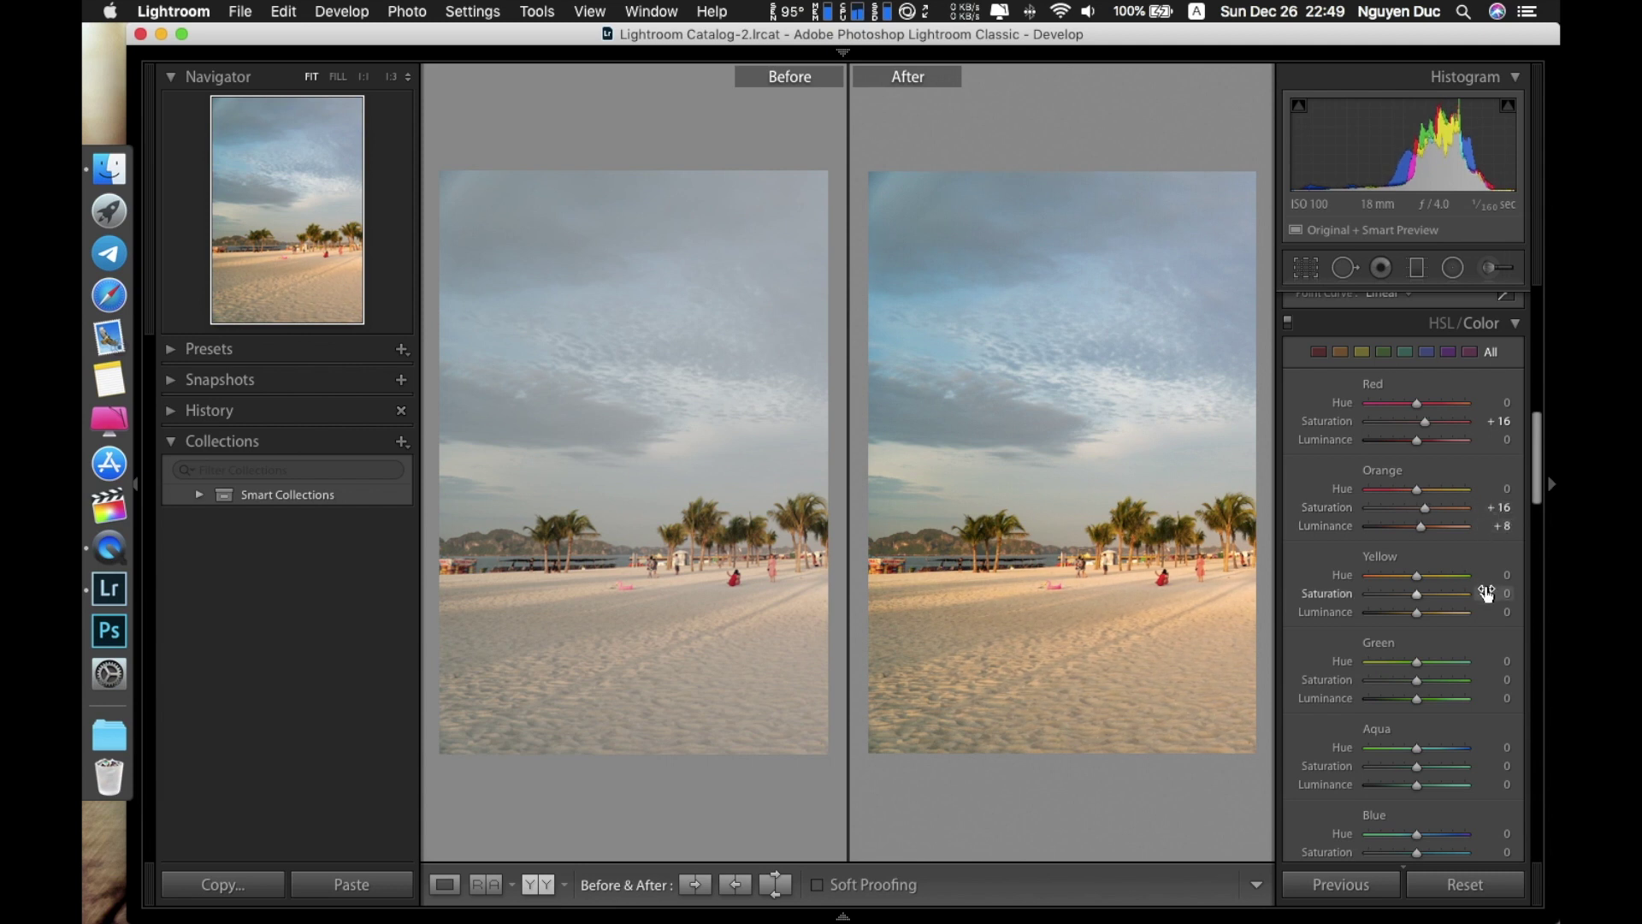
pyautogui.write('19')
pyautogui.click(1496, 612)
pyautogui.write('23')
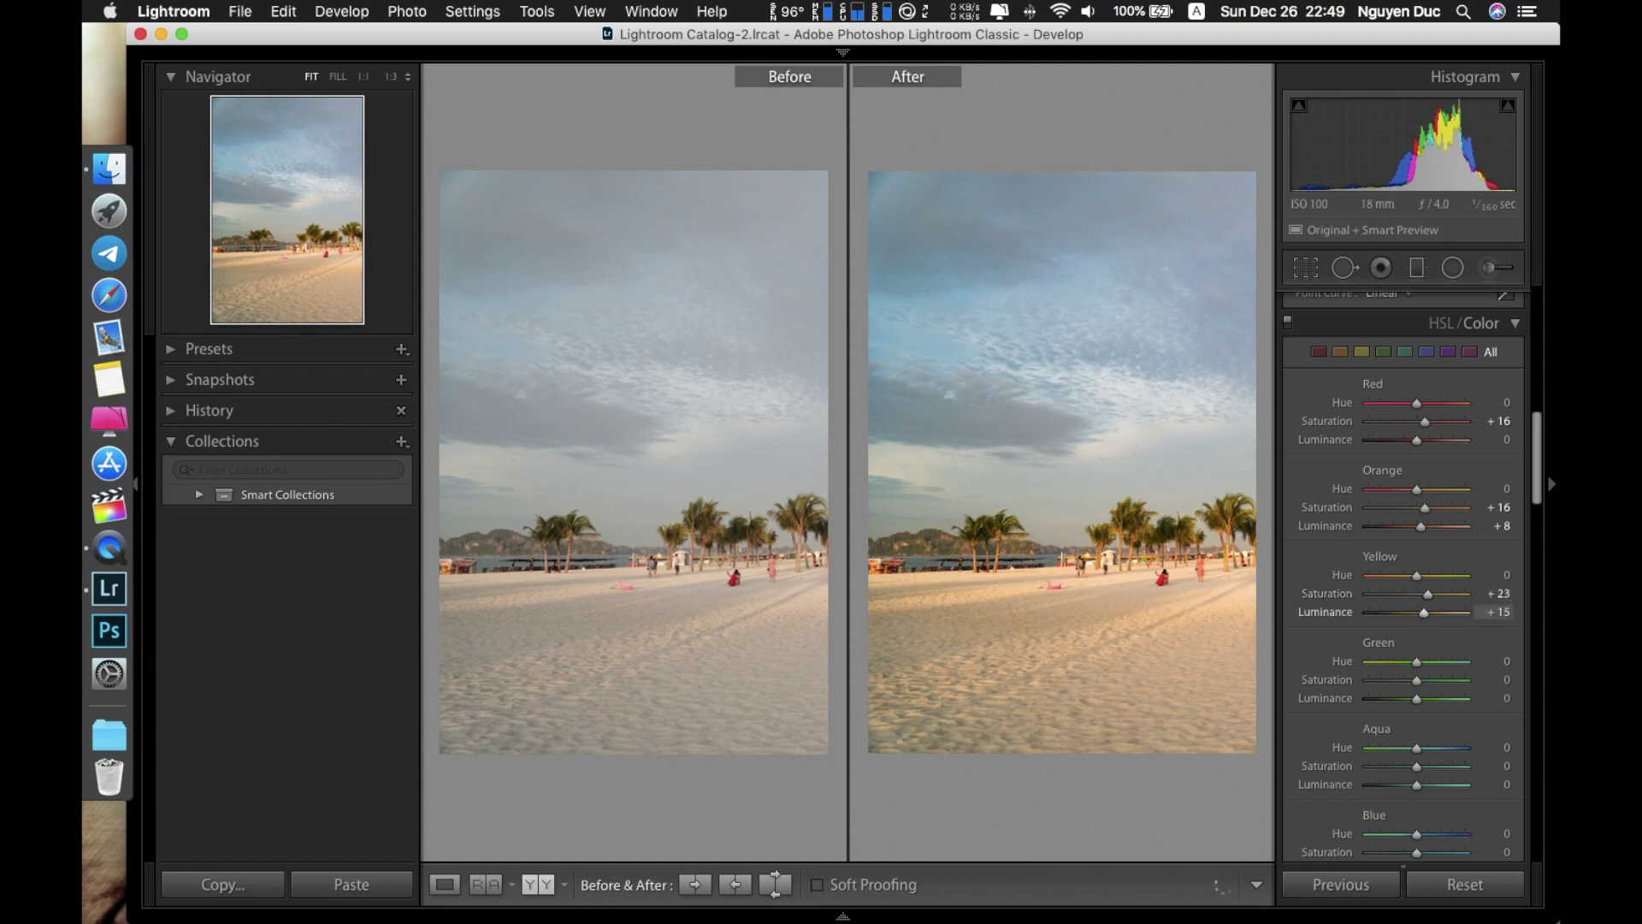
pyautogui.write('5')
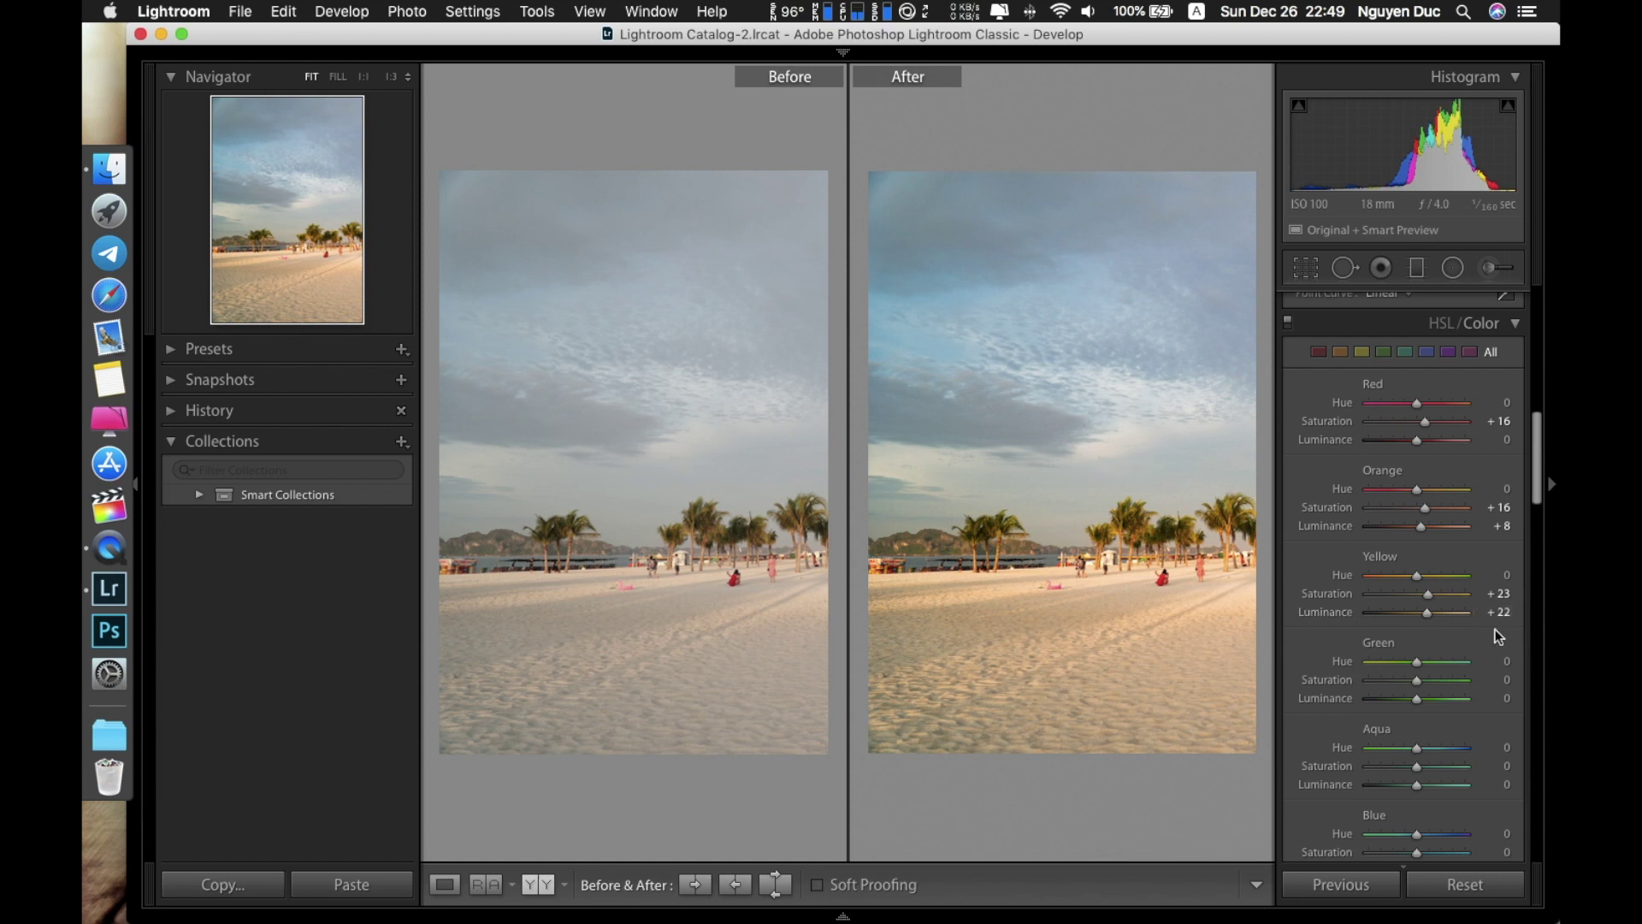
pyautogui.write('55')
pyautogui.click(1490, 698)
pyautogui.write('67')
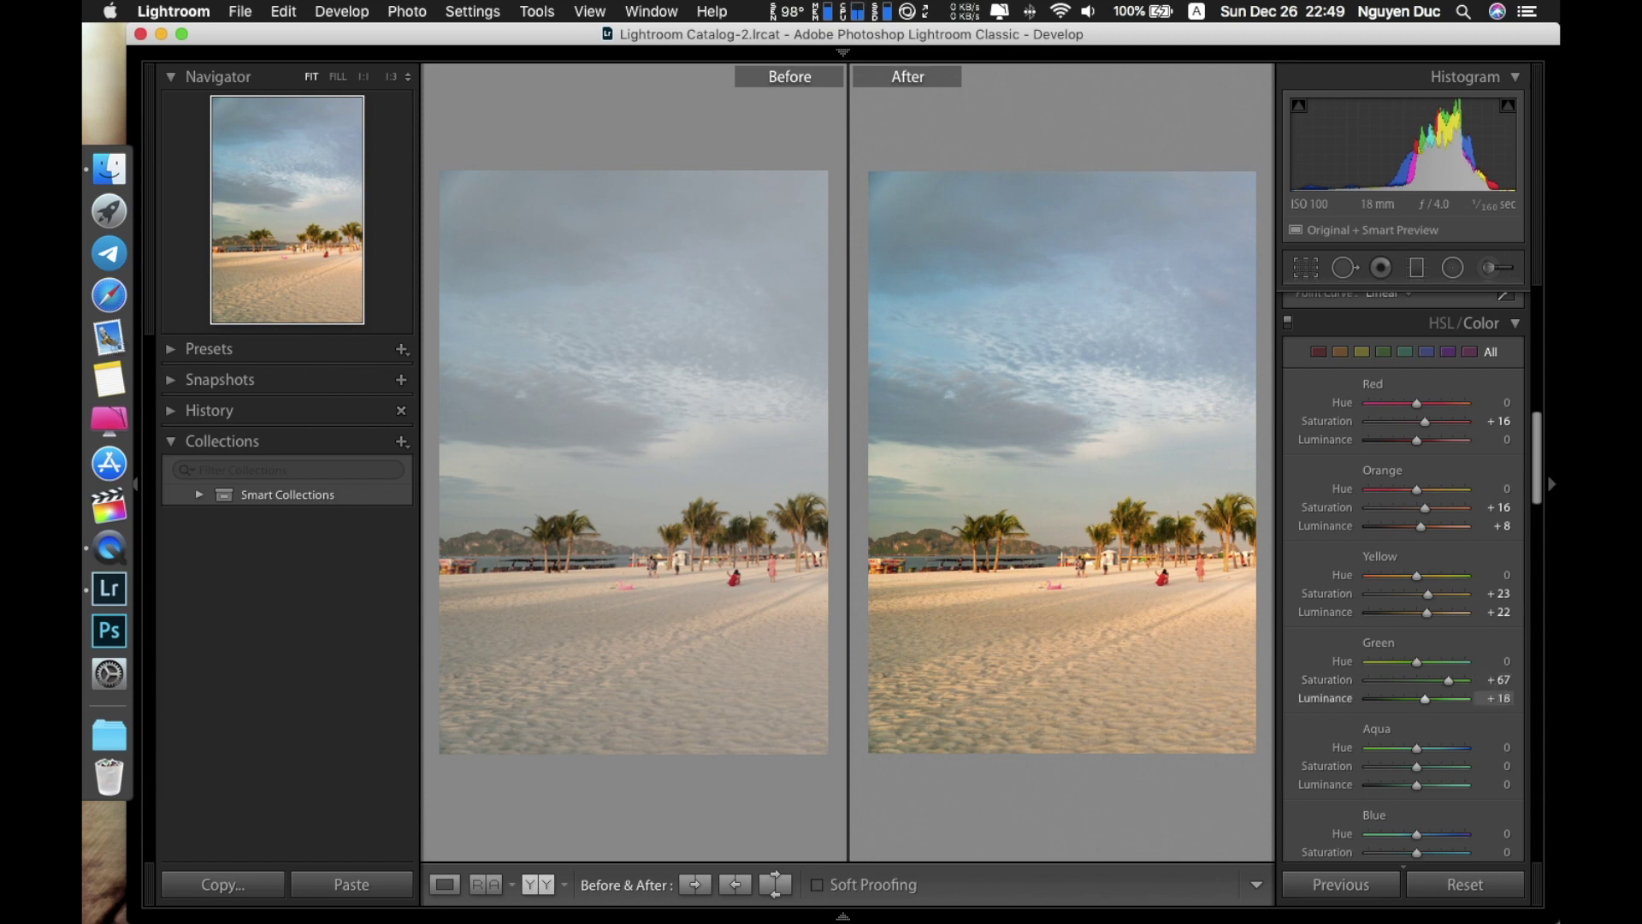
pyautogui.press('Up')
pyautogui.press('Up')
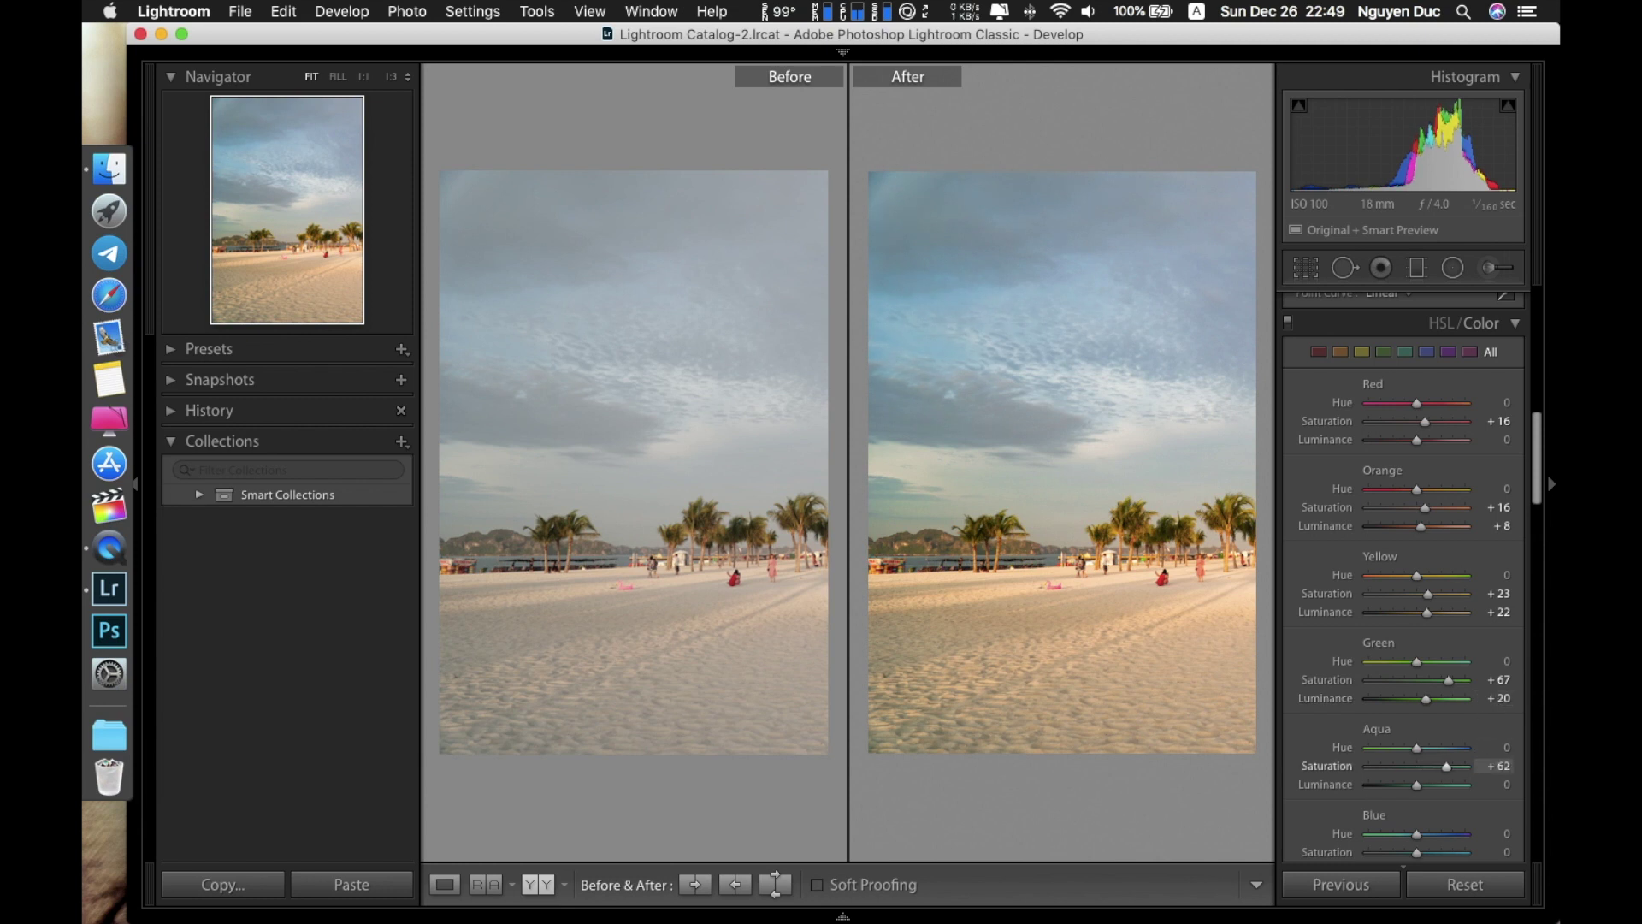
pyautogui.click(1495, 785)
pyautogui.write('29')
pyautogui.press('Return')
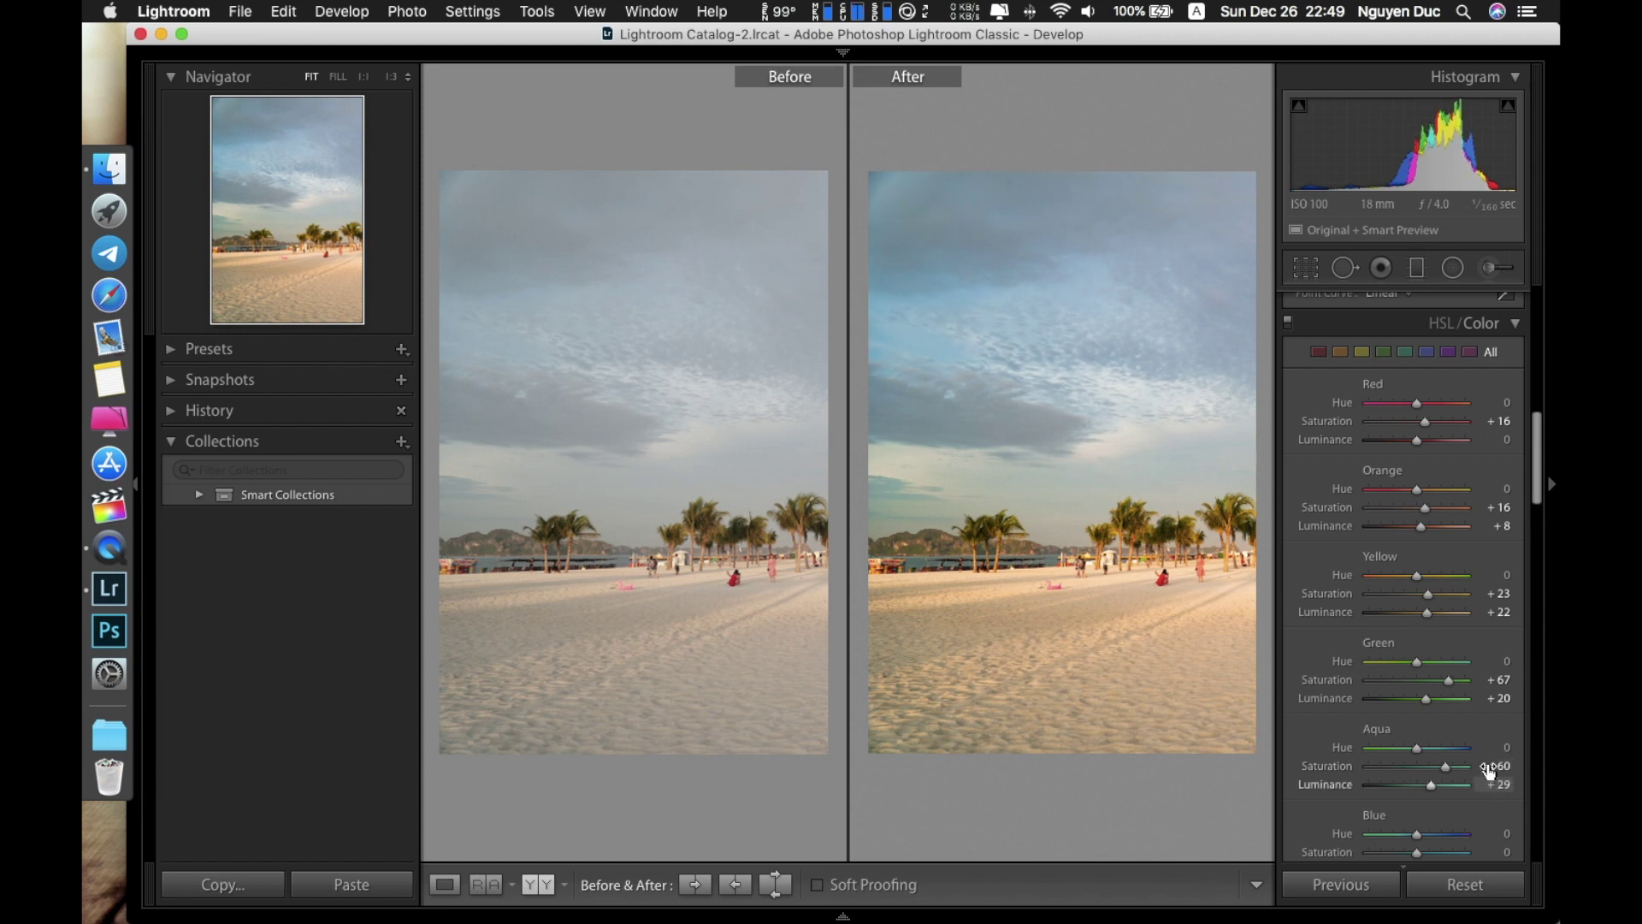
# Step: Set Blue saturation to +53 and Blue luminance to +13
pyautogui.scroll(-5, 1489, 770)
pyautogui.click(1498, 682)
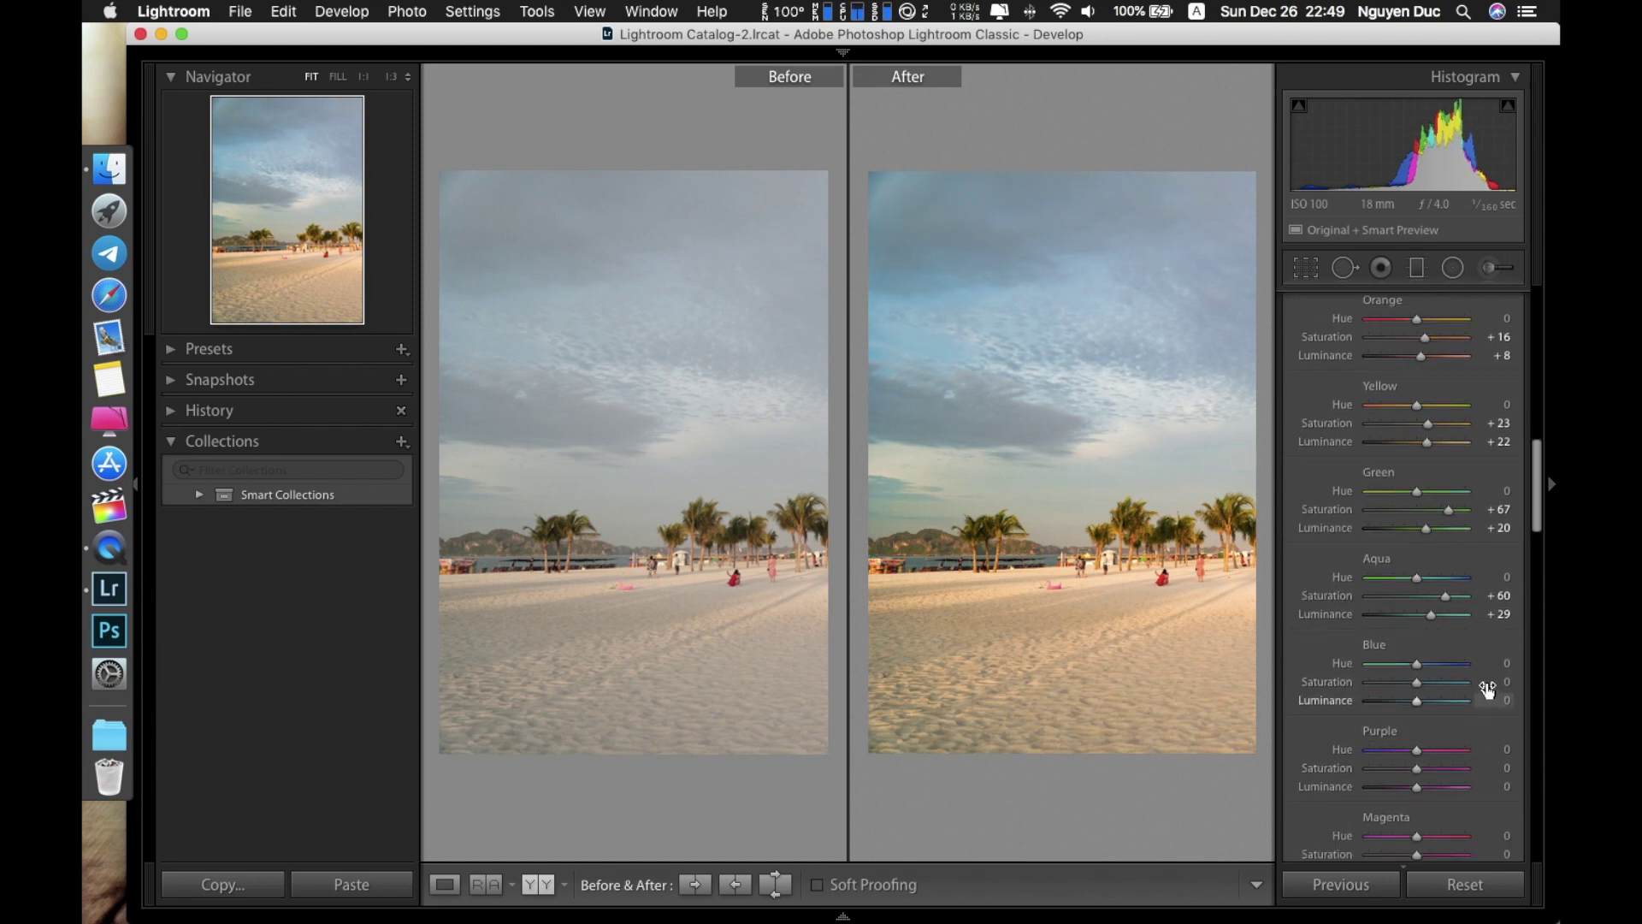
pyautogui.write('22')
pyautogui.press('Return')
pyautogui.write('55')
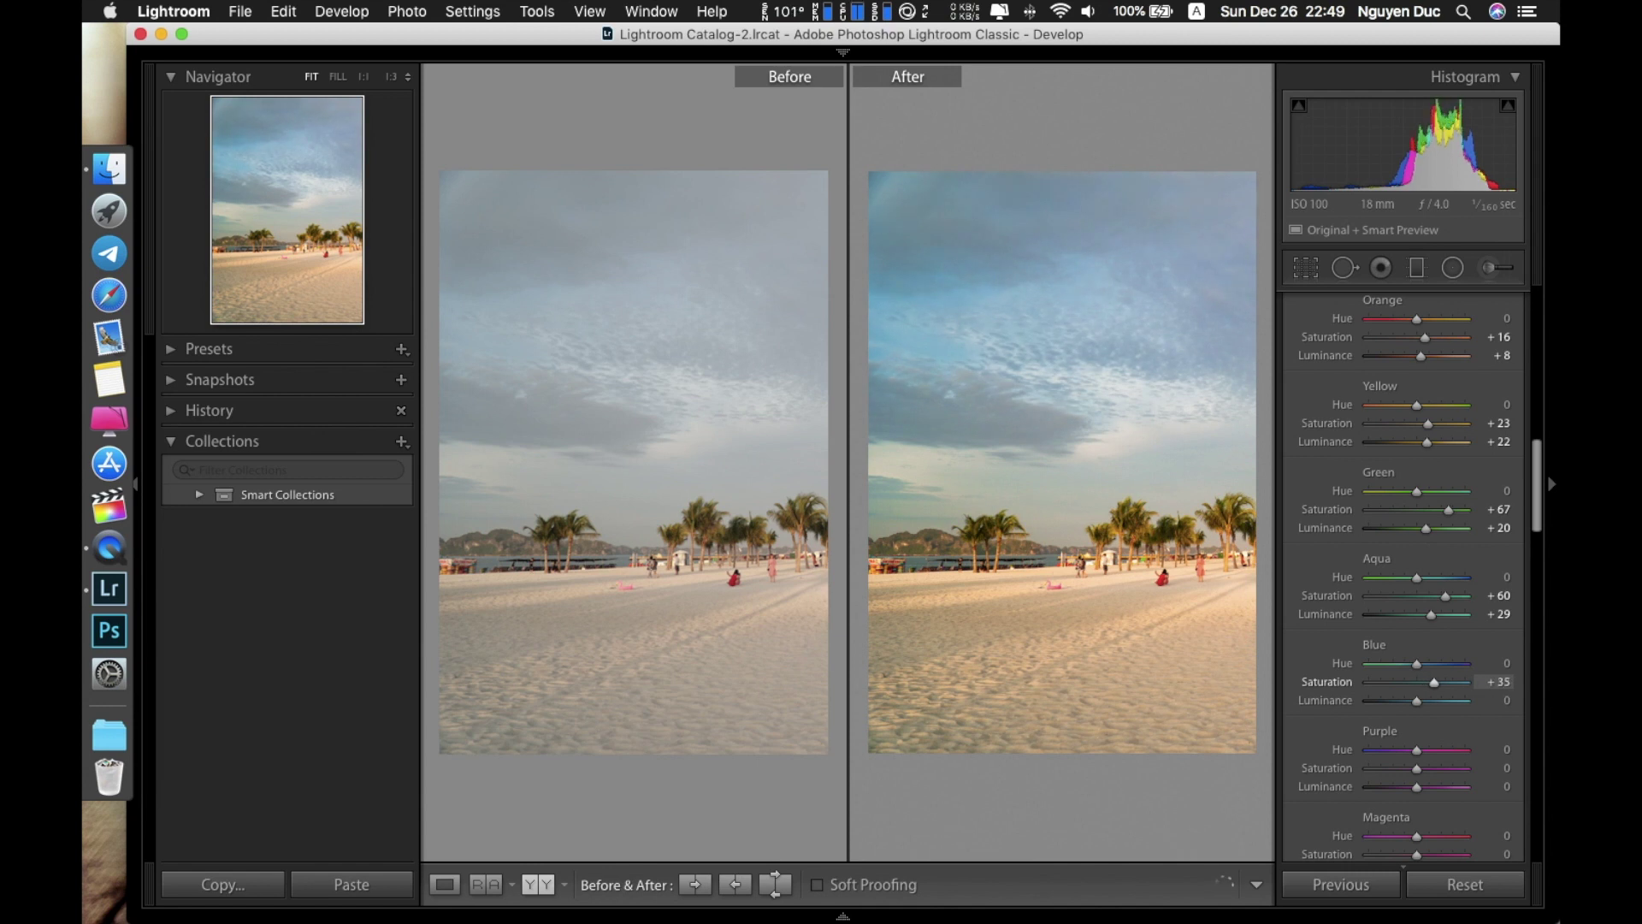
pyautogui.press('Return')
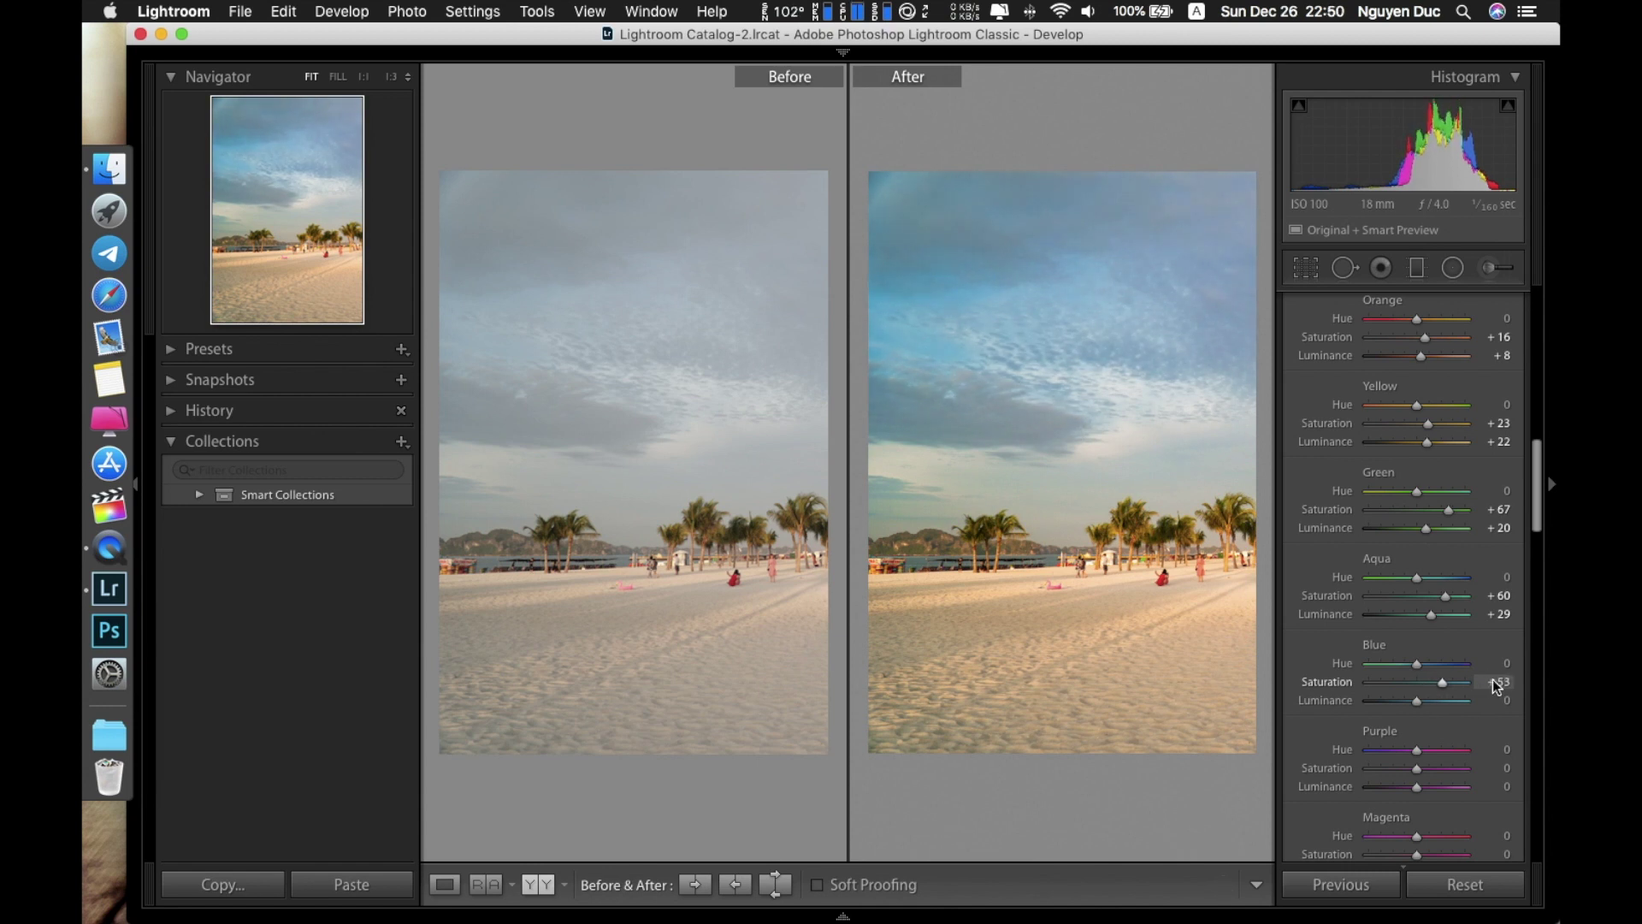
pyautogui.press('Tab')
pyautogui.write('12')
pyautogui.press('Return')
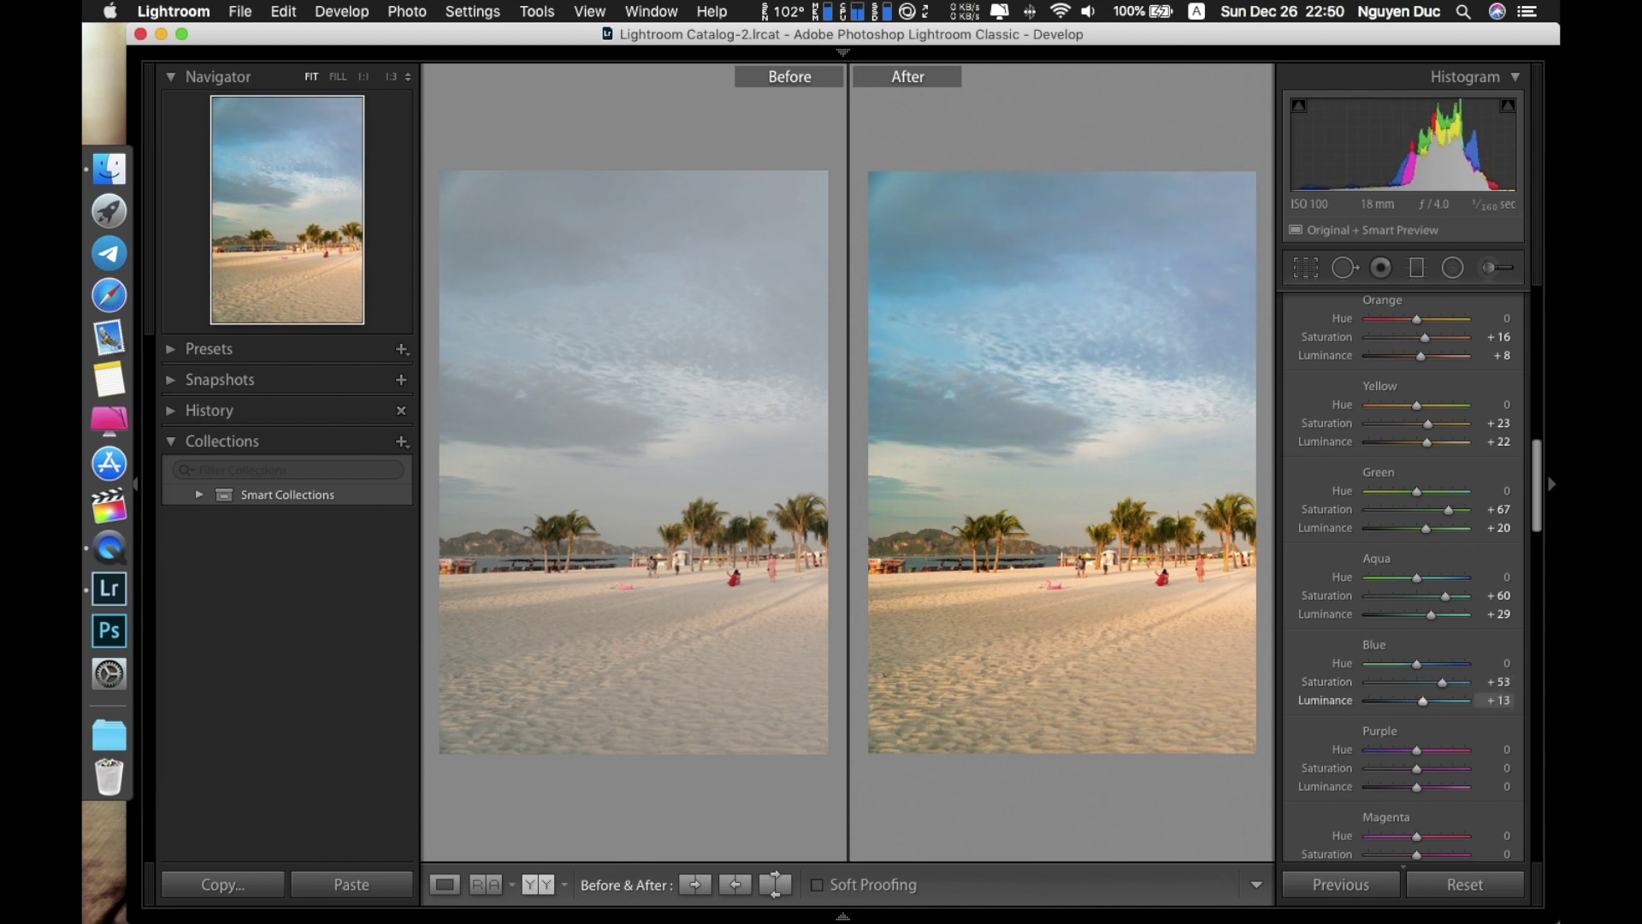
# Step: Set Purple saturation to +48 and Purple luminance to +38
pyautogui.click(1497, 768)
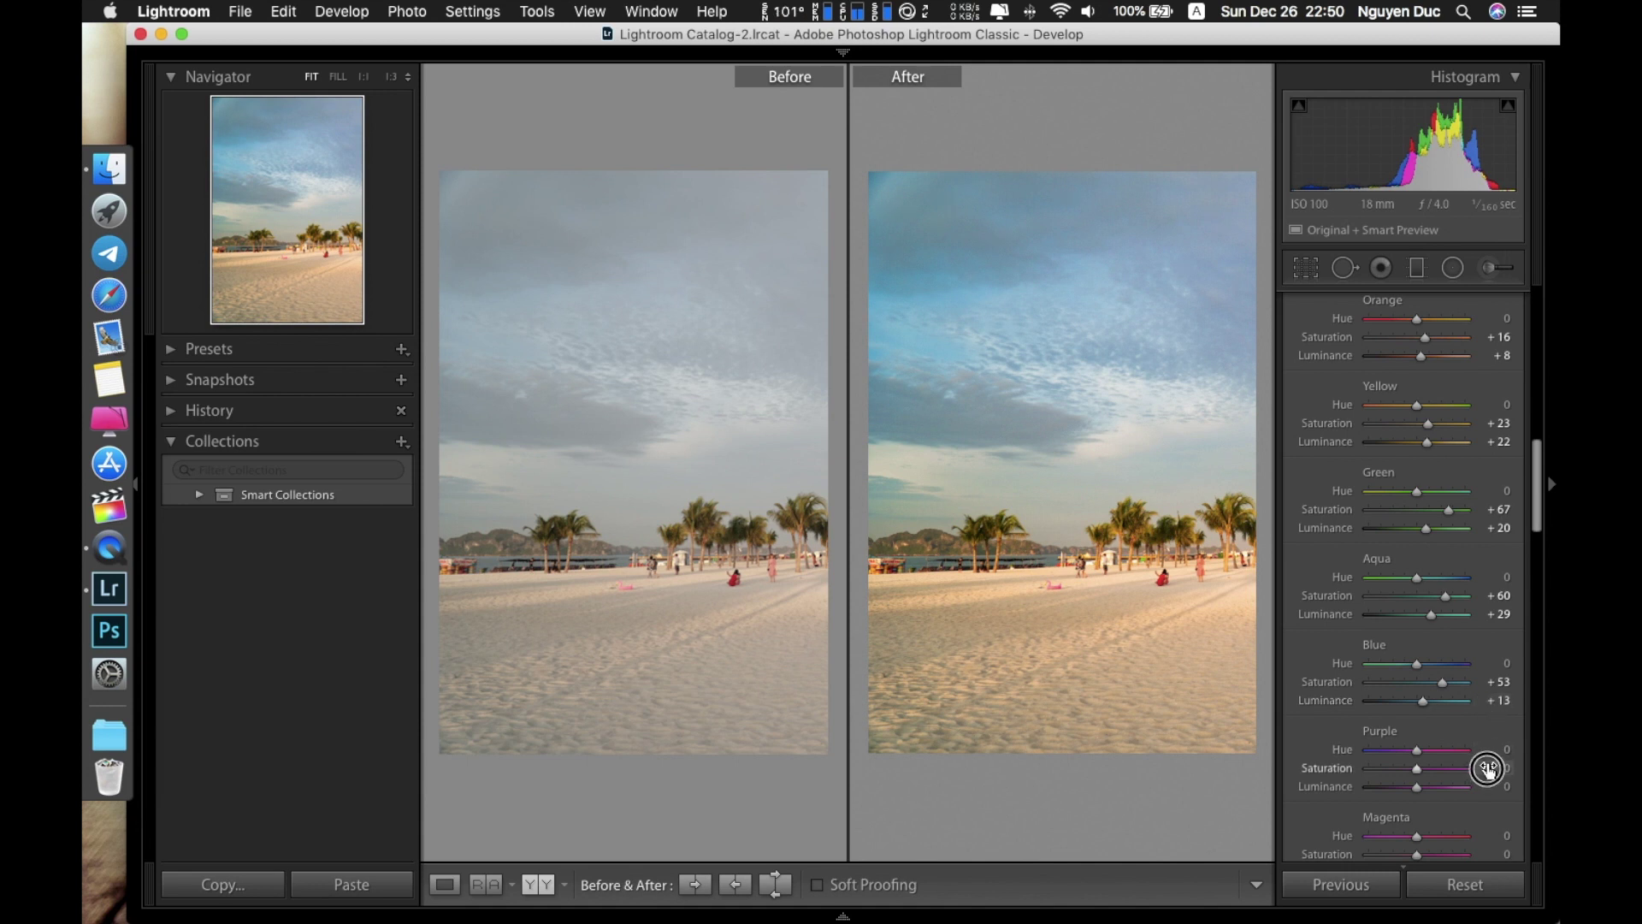
pyautogui.write('22')
pyautogui.press('Return')
pyautogui.press('Tab')
pyautogui.write('14')
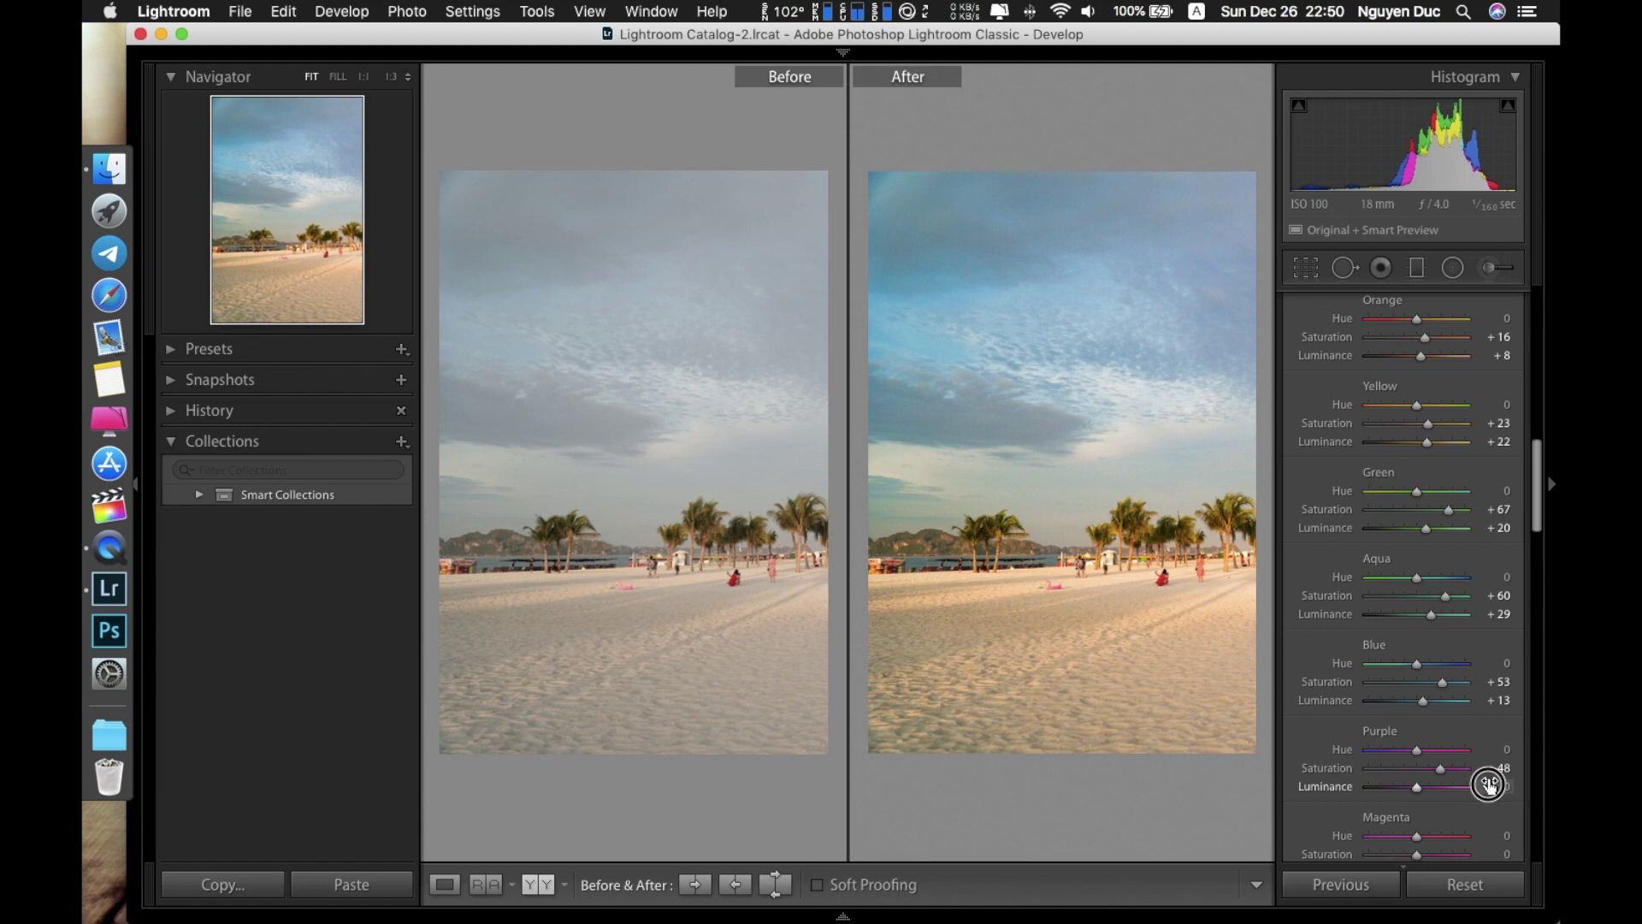
pyautogui.press('Return')
# Step: Shift Magenta hue to −2 with saturation +59 and luminance +24
pyautogui.scroll(-10, 1495, 770)
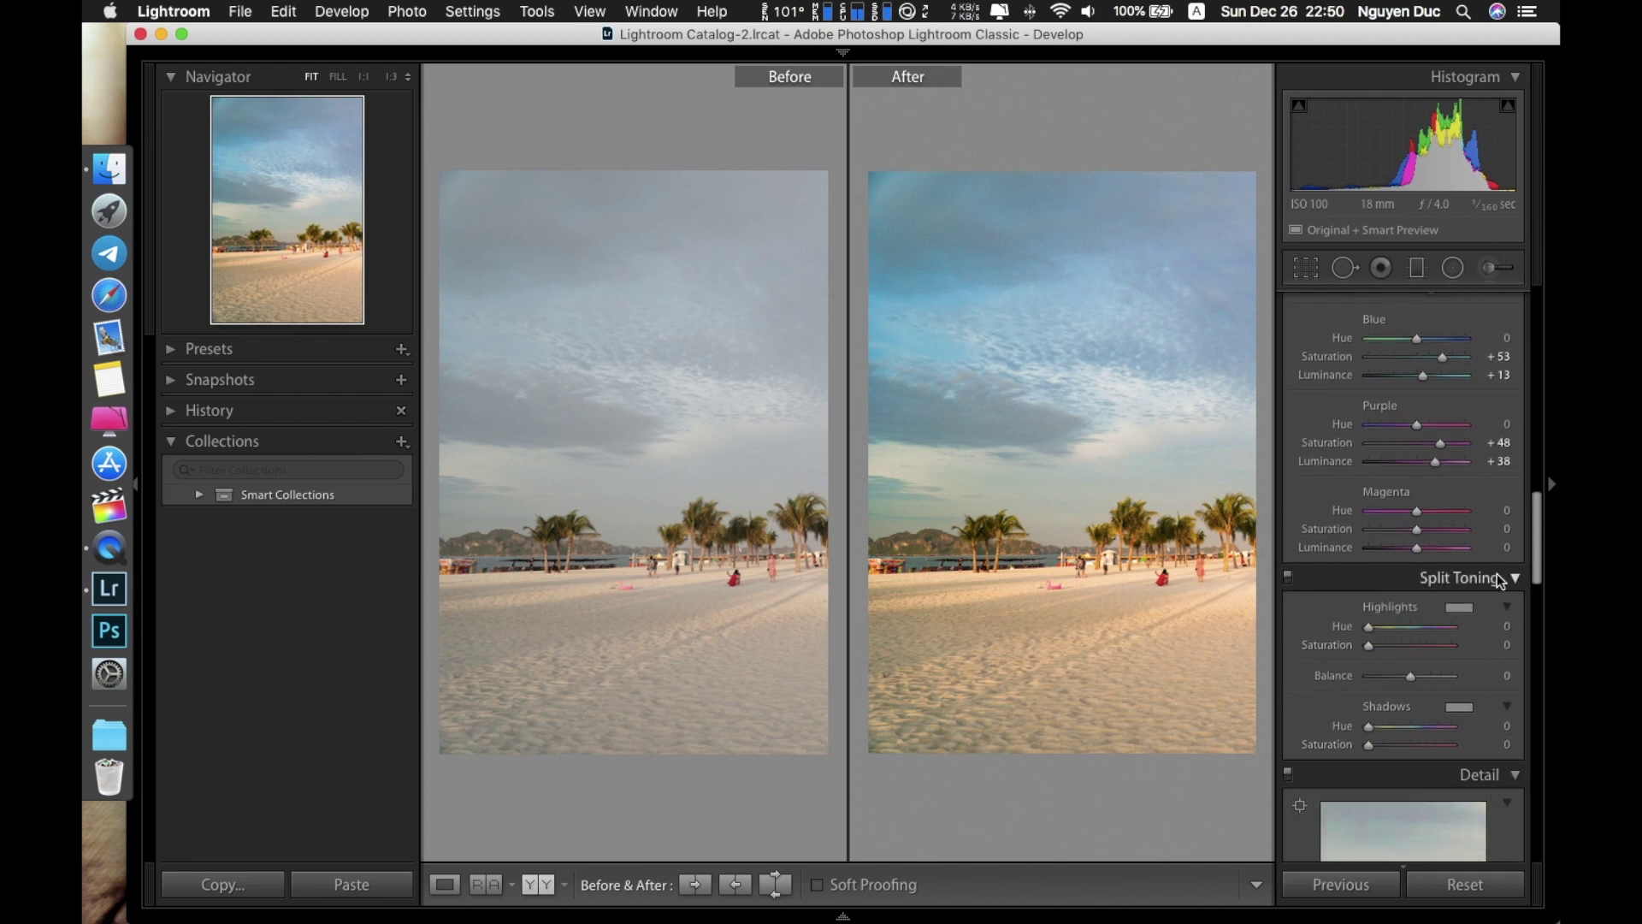
pyautogui.click(1502, 509)
pyautogui.write('-2')
pyautogui.press('Tab')
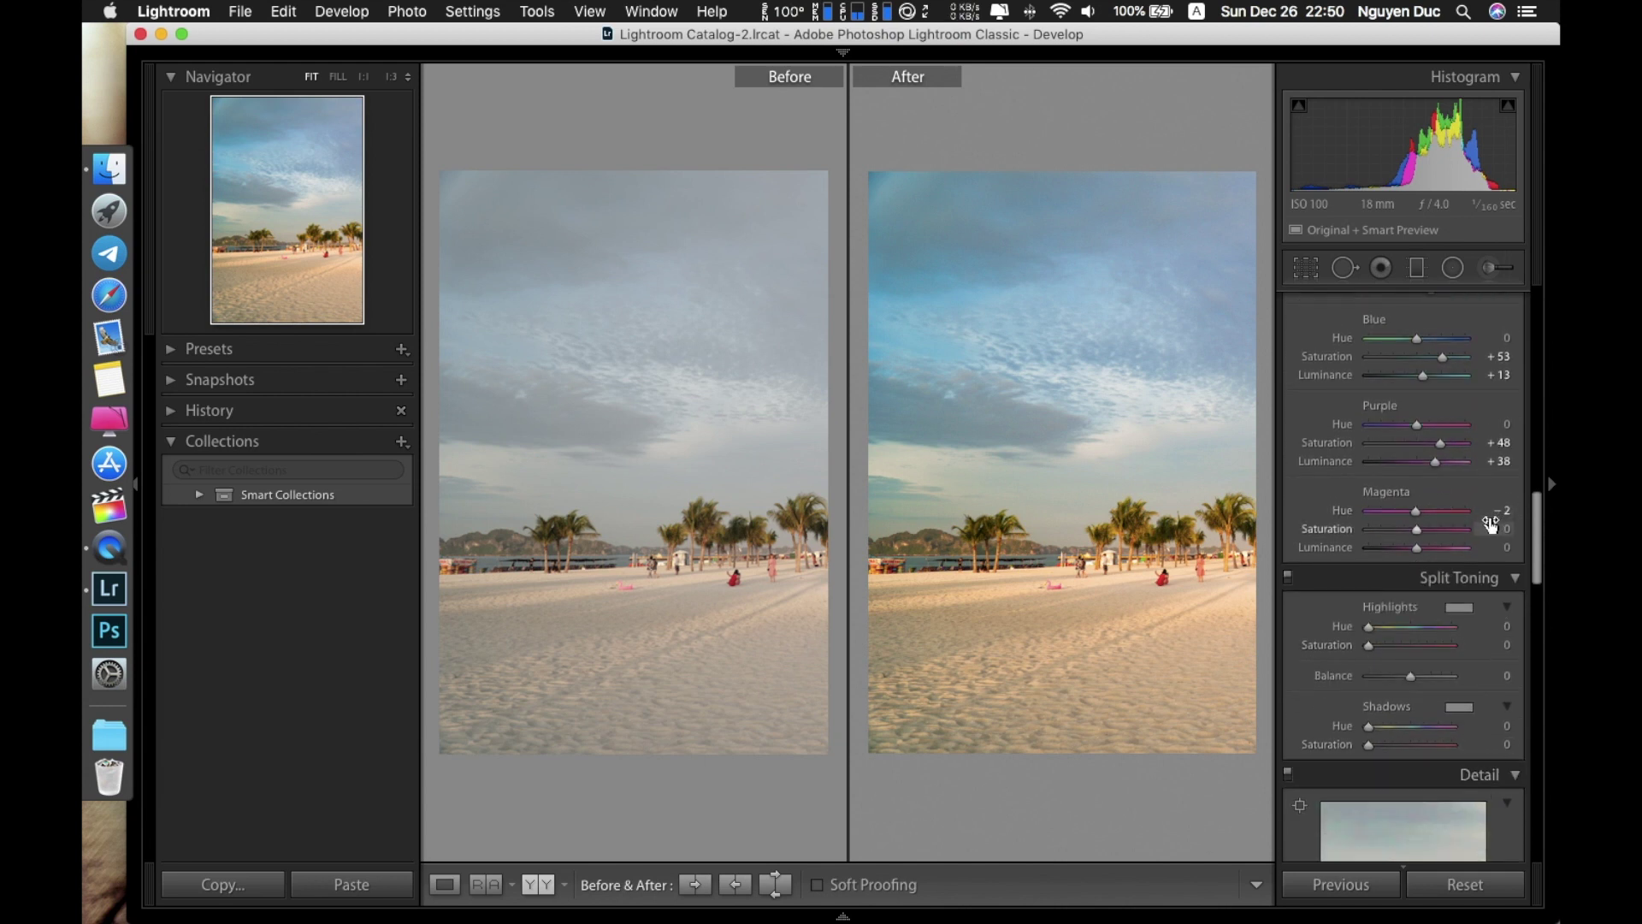
pyautogui.write('14')
pyautogui.press('Tab')
pyautogui.write('18')
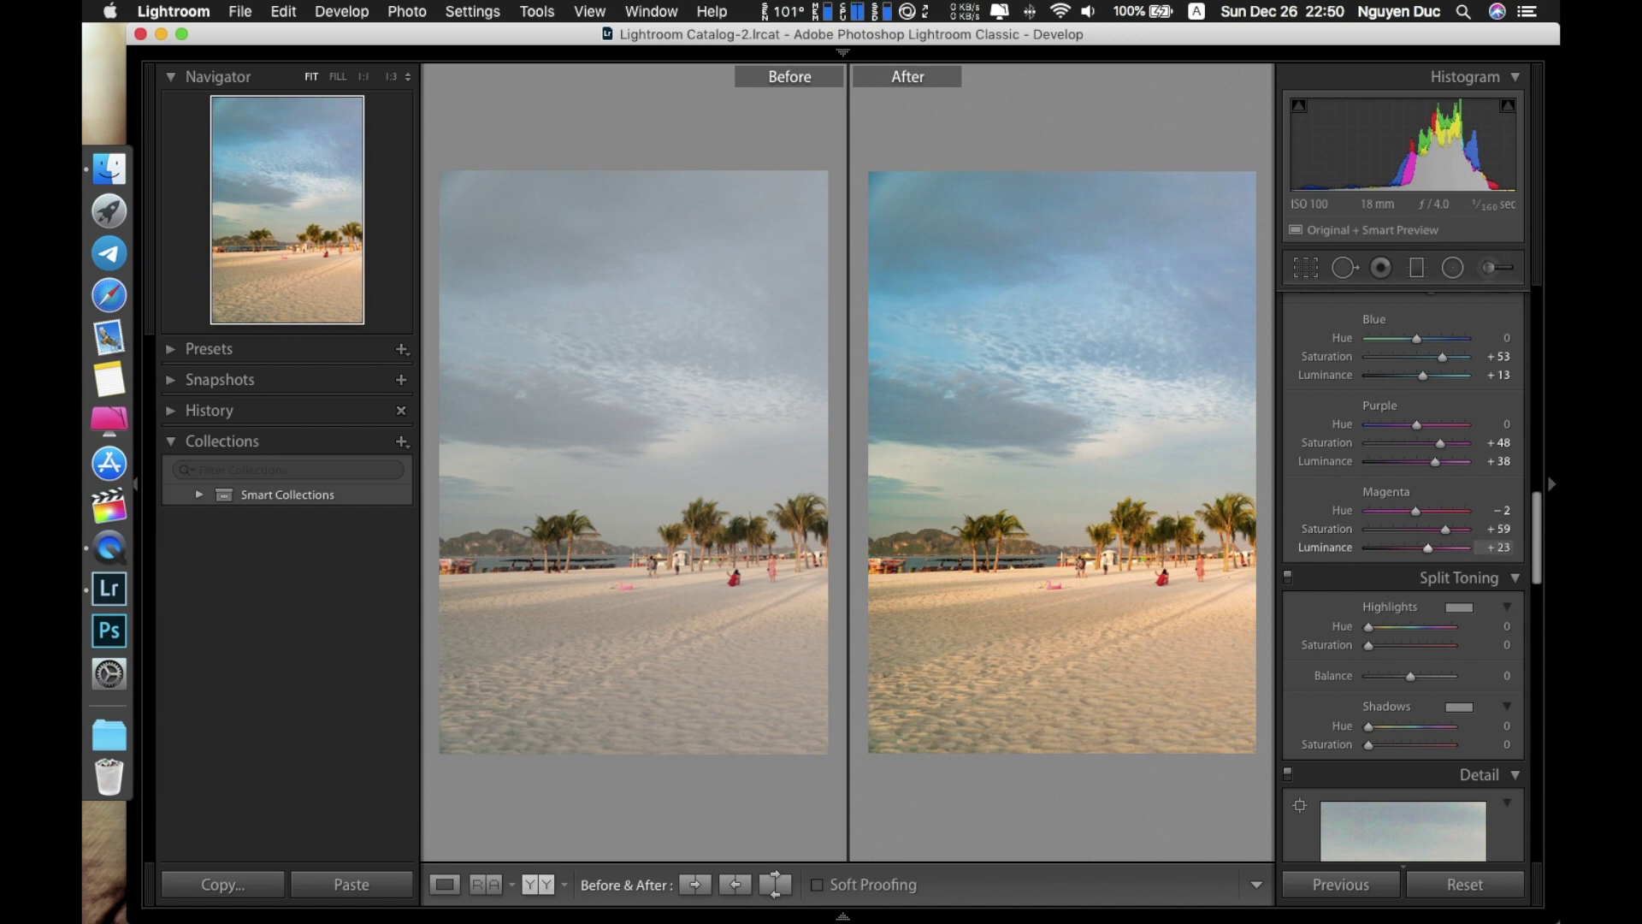
pyautogui.press('Return')
# Step: Add shadow, midtone and highlight control points on the RGB tone curve
pyautogui.scroll(-3, 1481, 592)
pyautogui.scroll(5, 1477, 613)
pyautogui.scroll(5, 1476, 613)
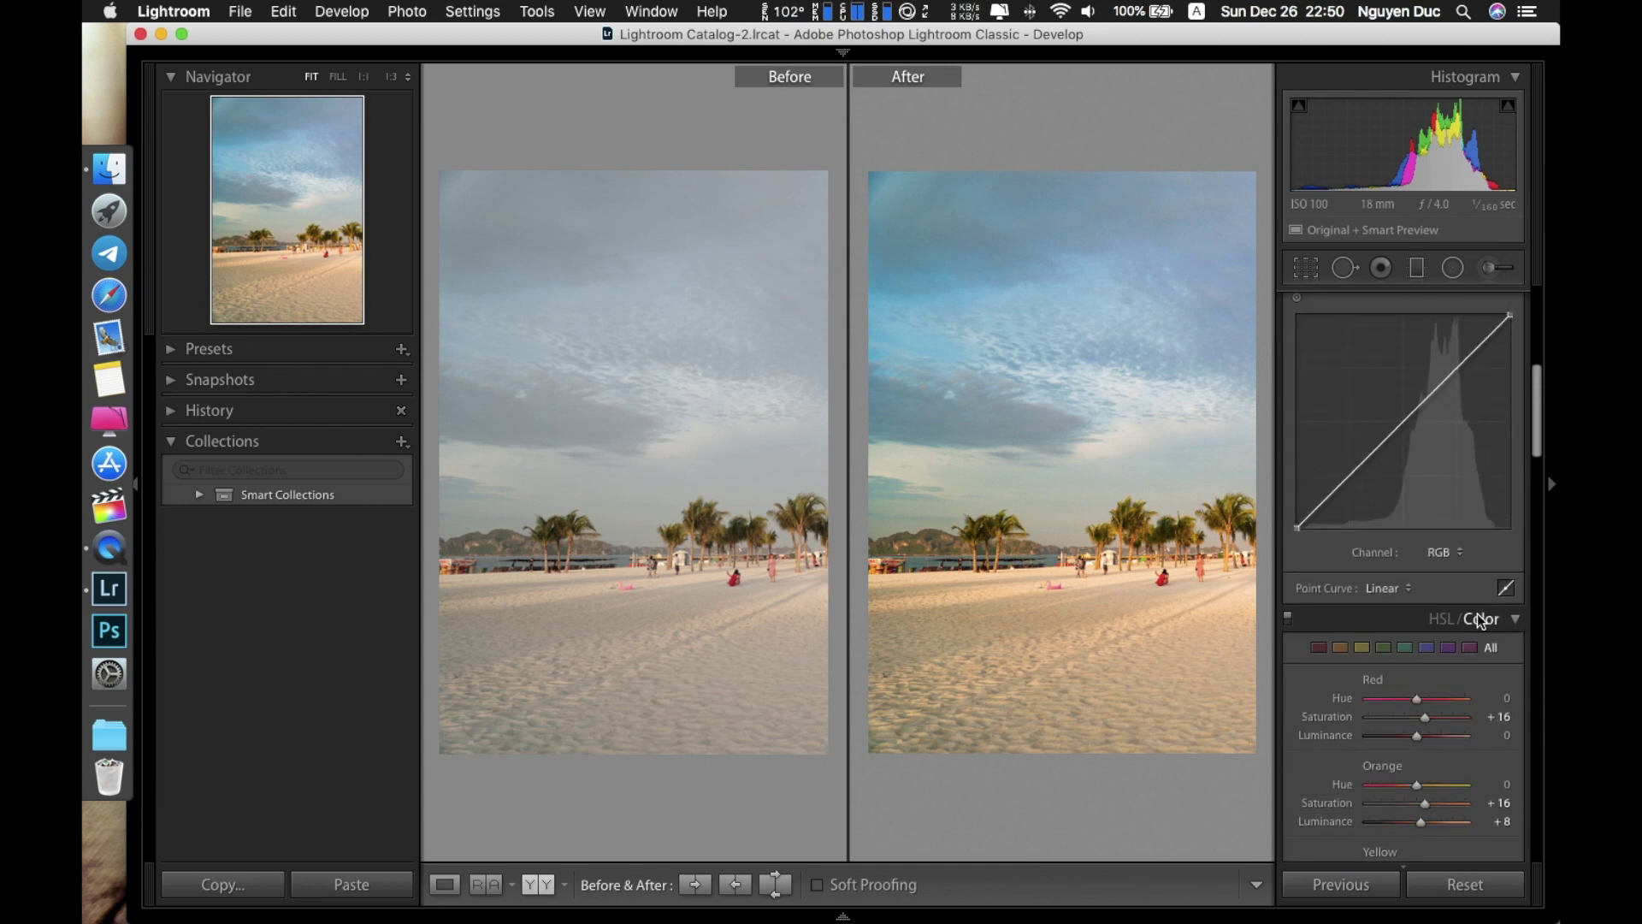
pyautogui.scroll(5, 1476, 613)
pyautogui.scroll(3, 1478, 613)
pyautogui.scroll(-10, 1480, 614)
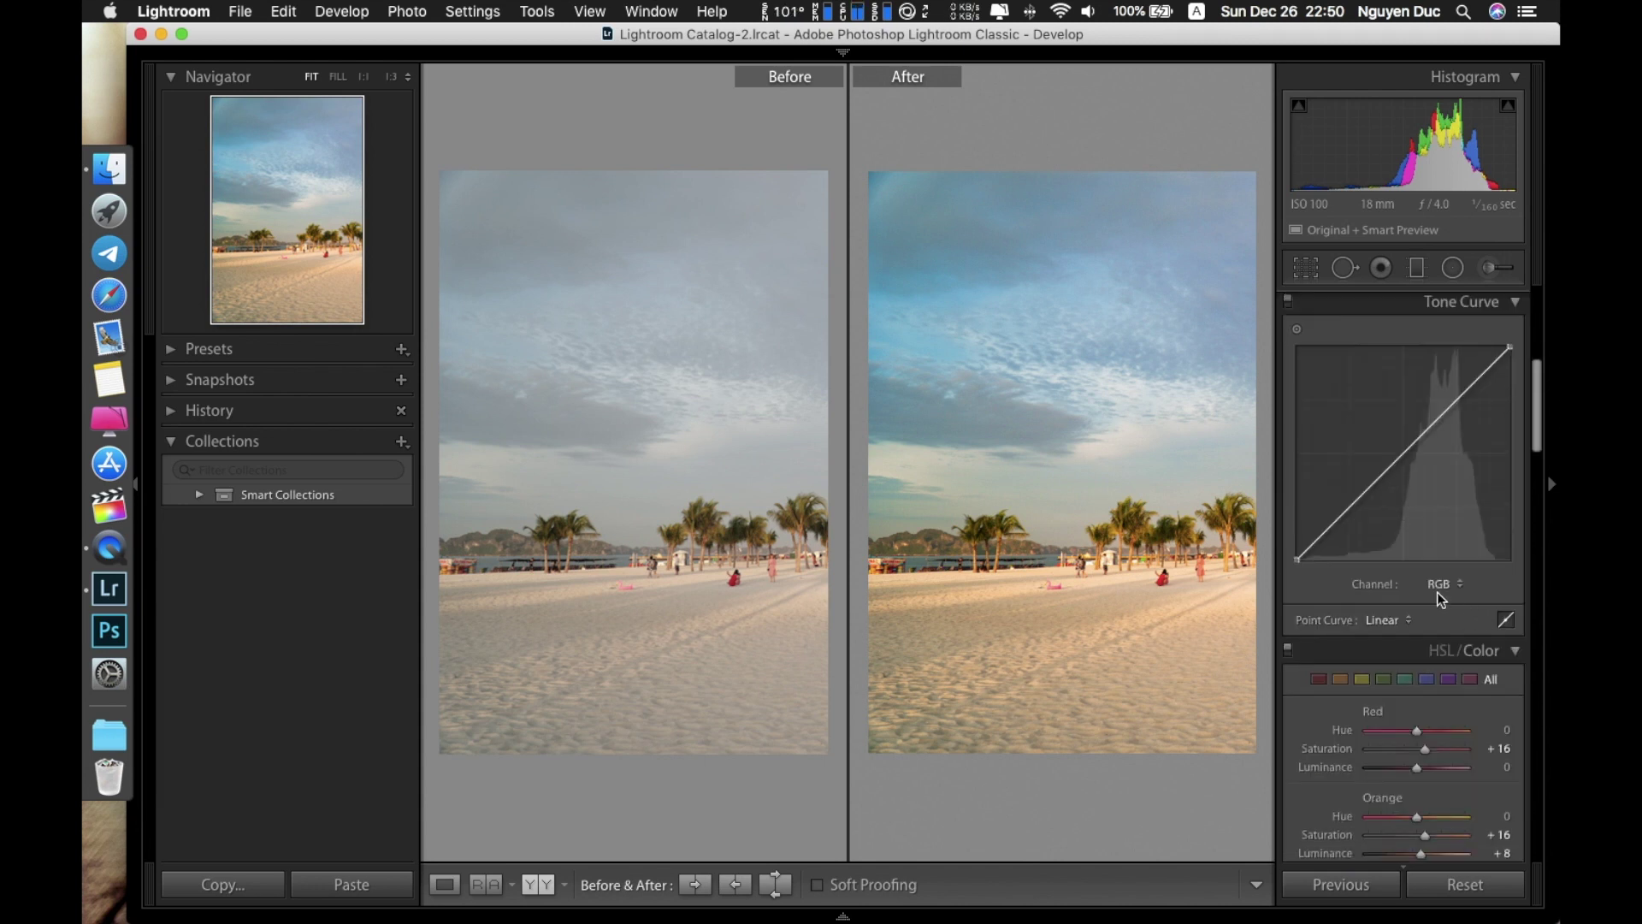
pyautogui.click(1404, 453)
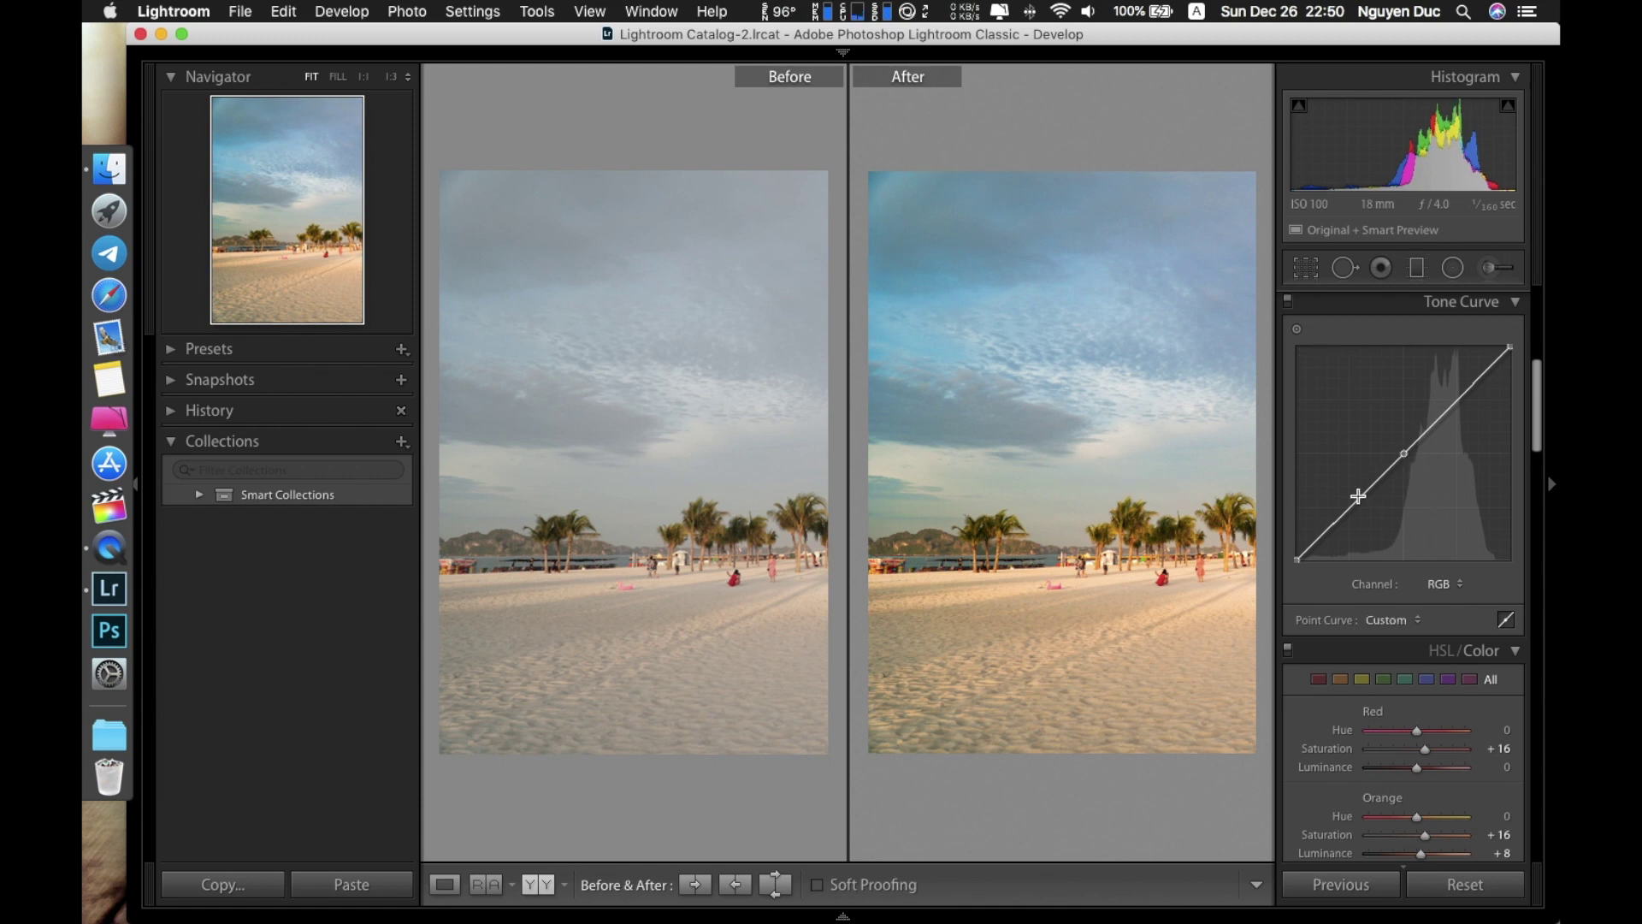
pyautogui.click(1353, 502)
pyautogui.click(1462, 398)
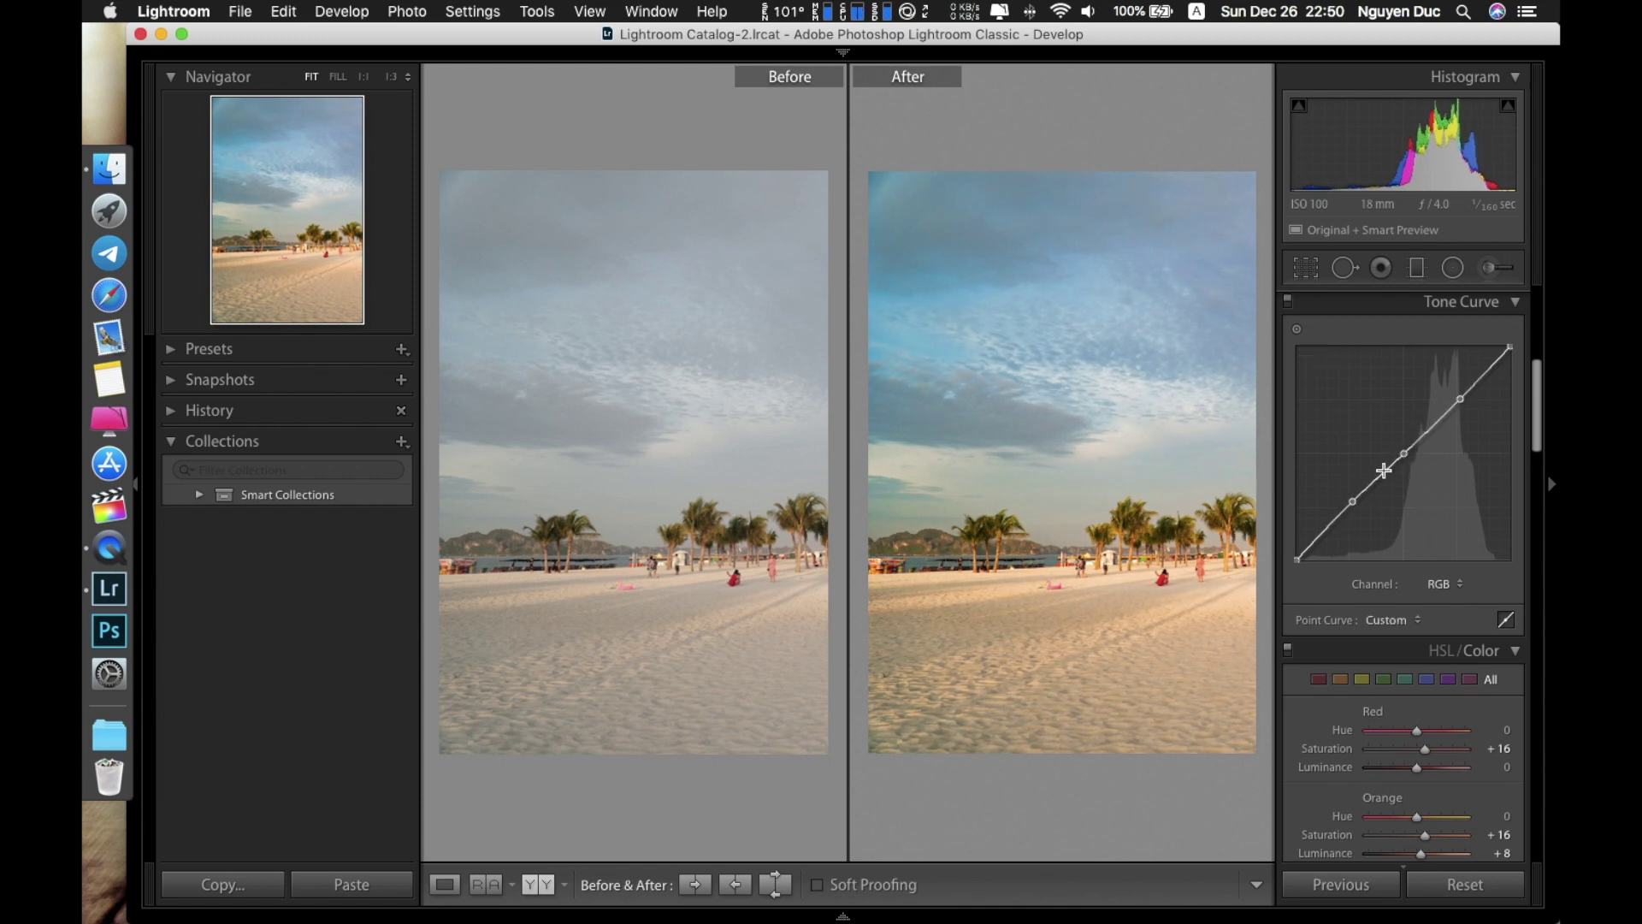
# Step: Drag the shadow point down and the highlight point up into an S-curve
pyautogui.moveTo(1355, 501); pyautogui.dragTo(1321, 561)
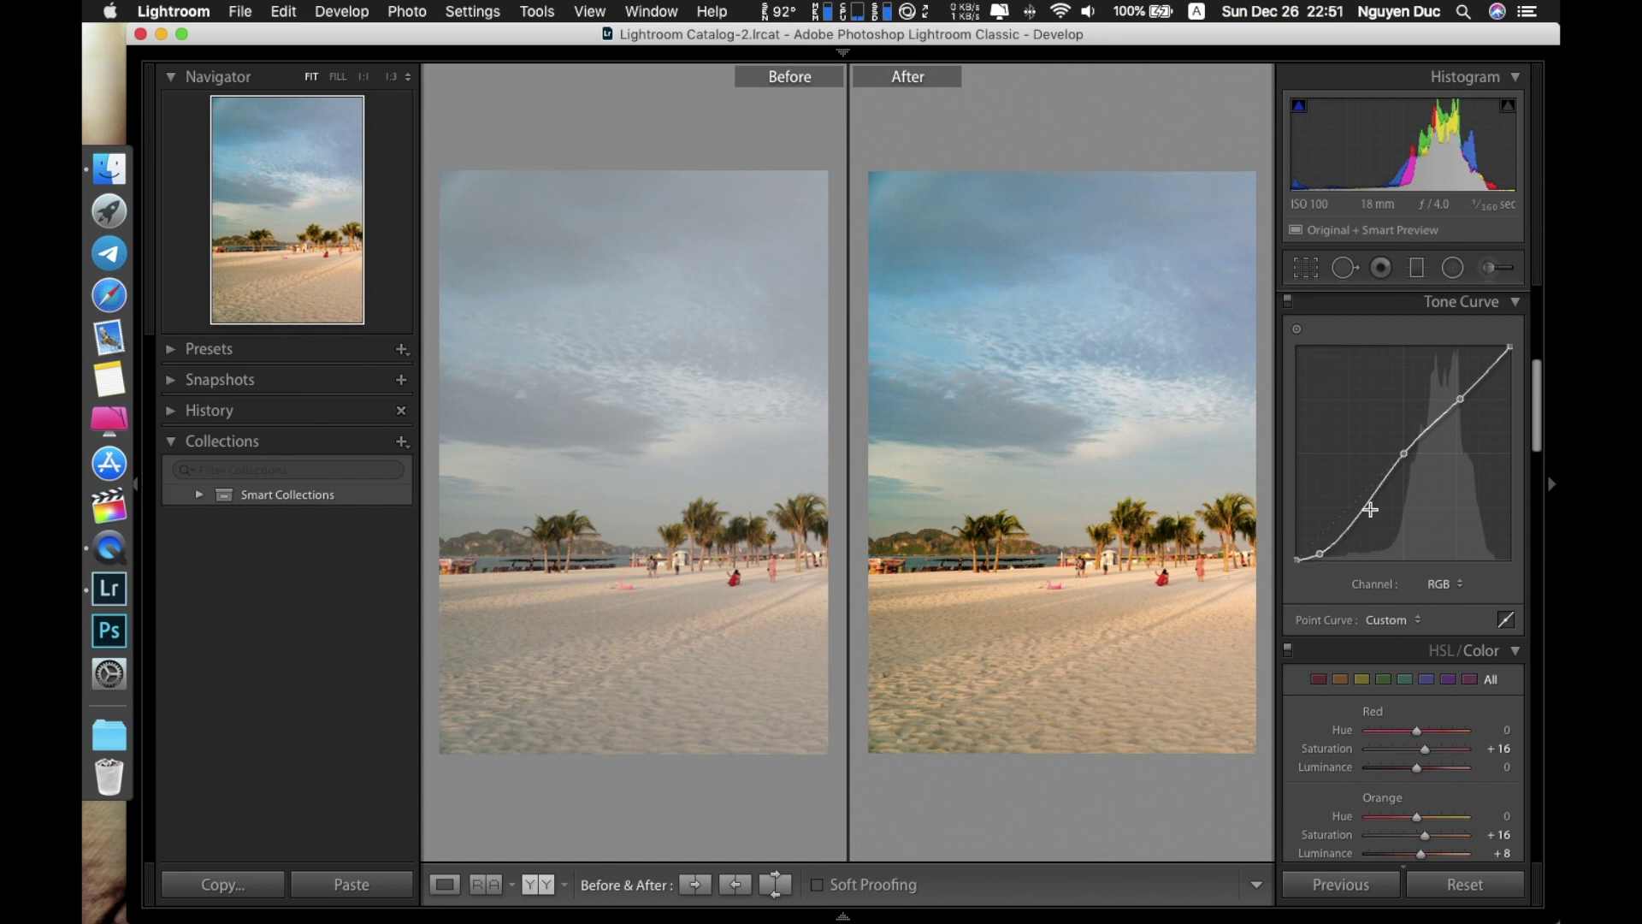
pyautogui.moveTo(1404, 454); pyautogui.dragTo(1399, 502)
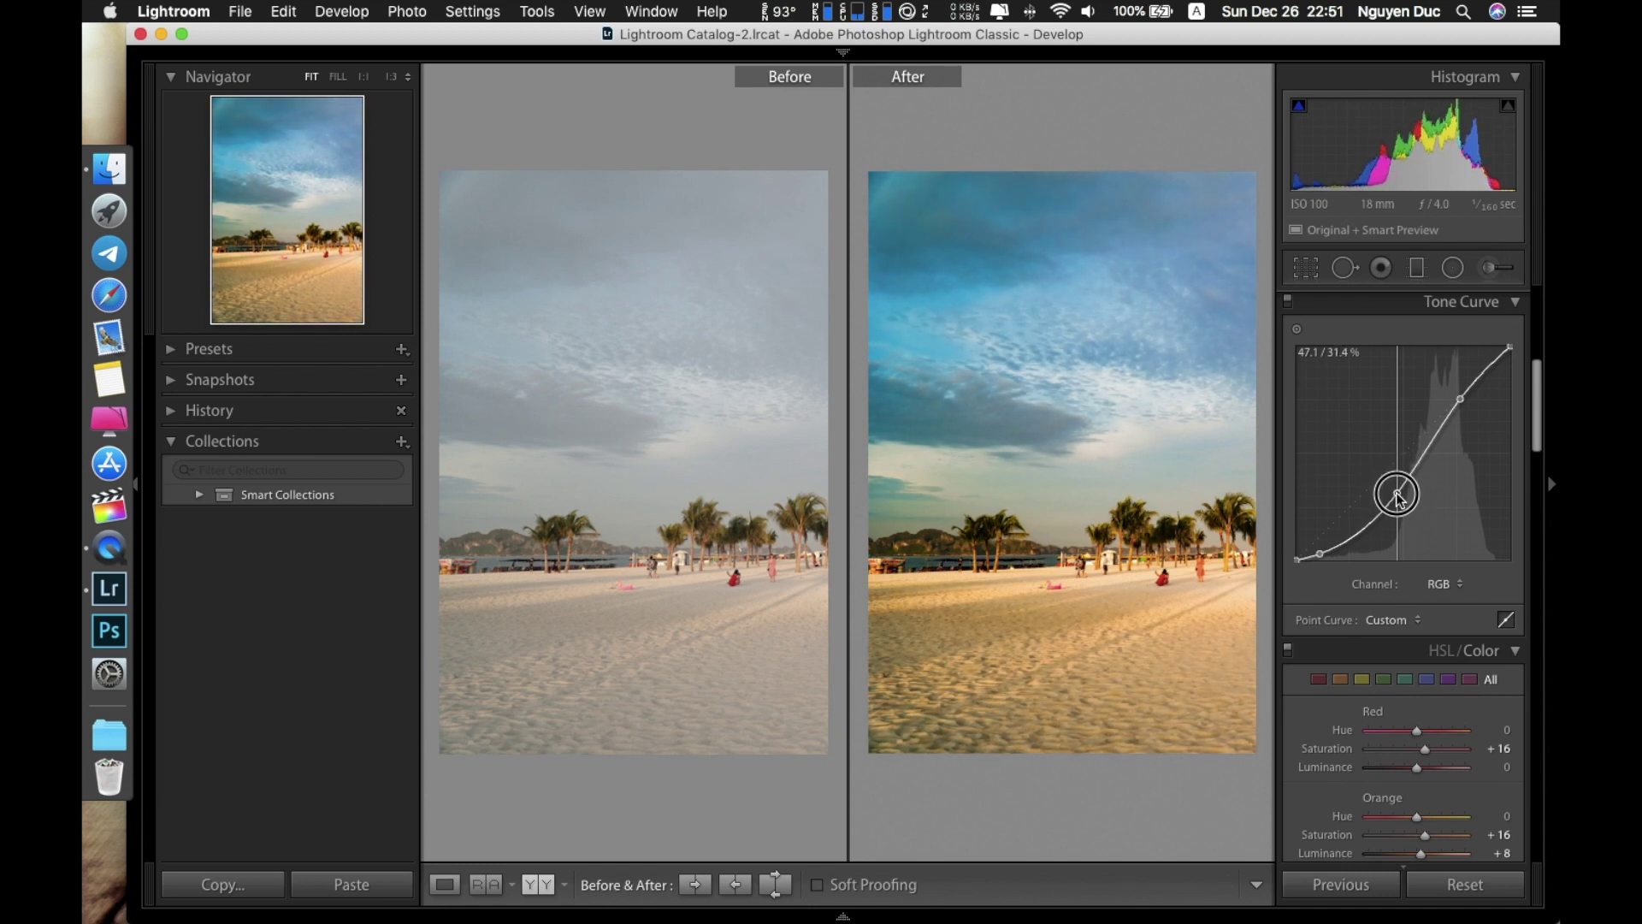
pyautogui.moveTo(1398, 499); pyautogui.dragTo(1399, 493)
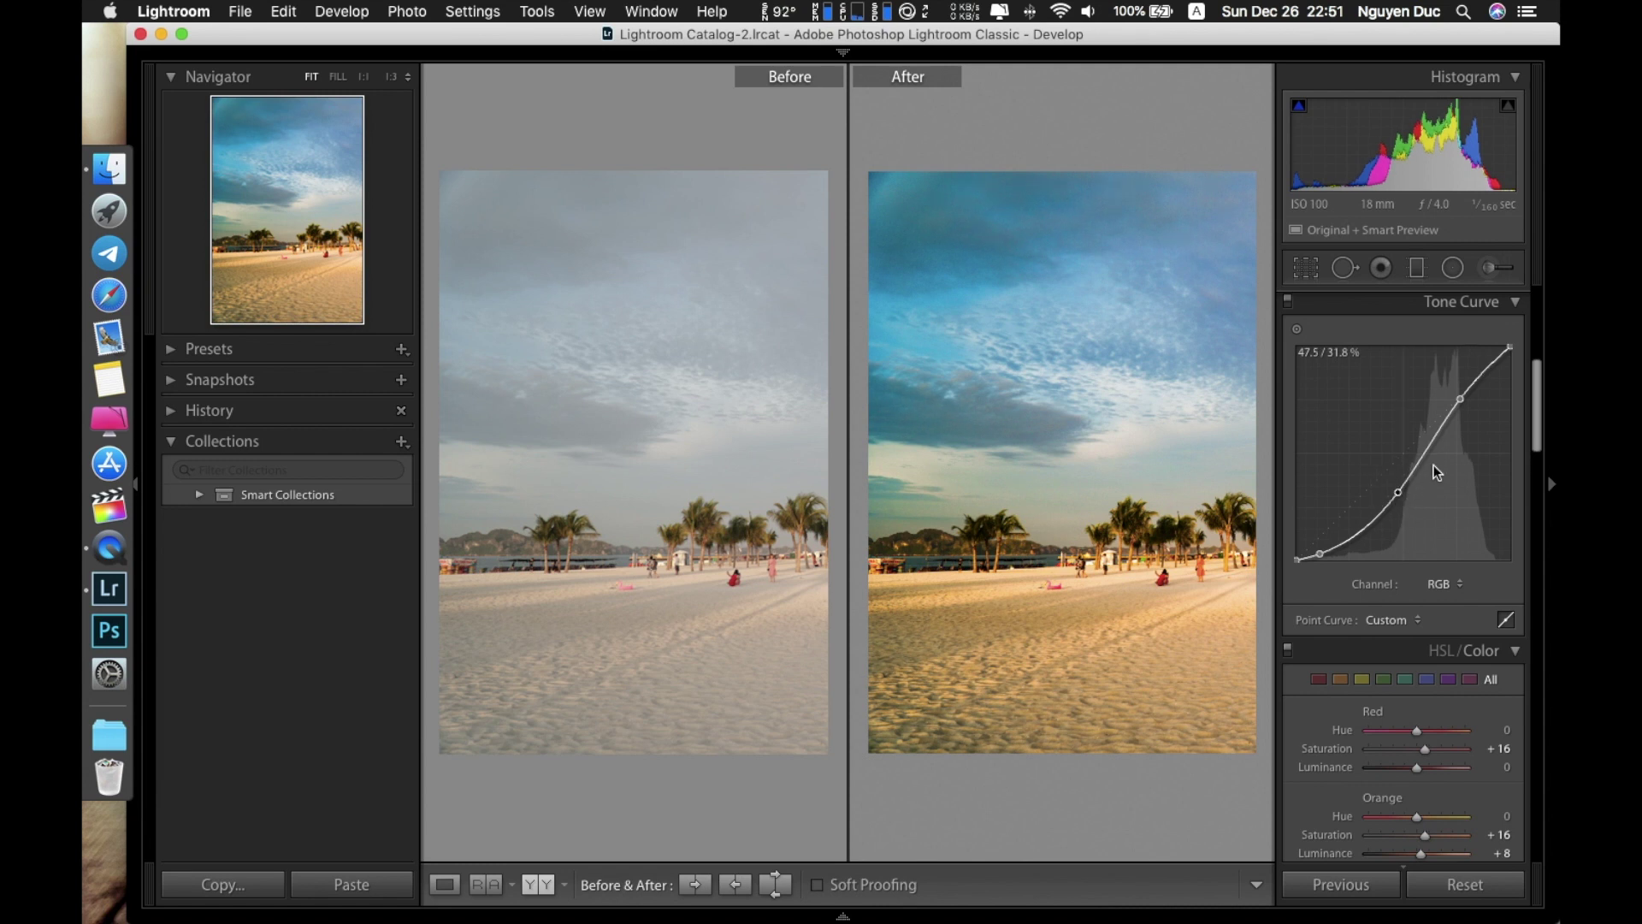
pyautogui.moveTo(1462, 402); pyautogui.dragTo(1492, 359)
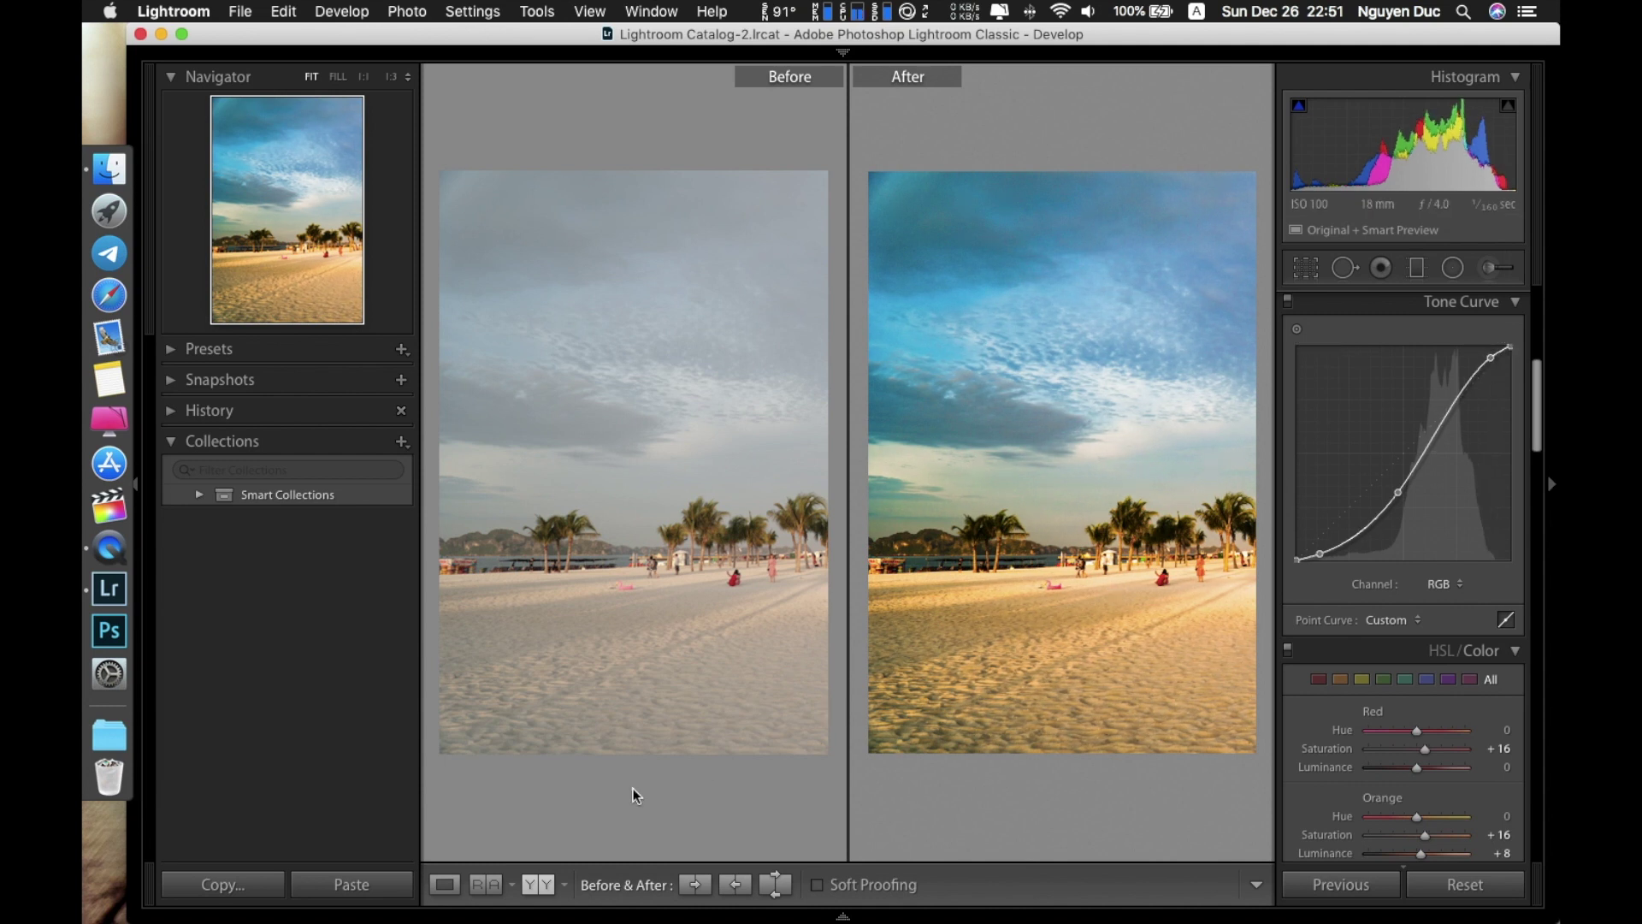
# Step: Show the edited photo alone in Loupe view, checking it at 1:1 then back to Fit
pyautogui.click(446, 887)
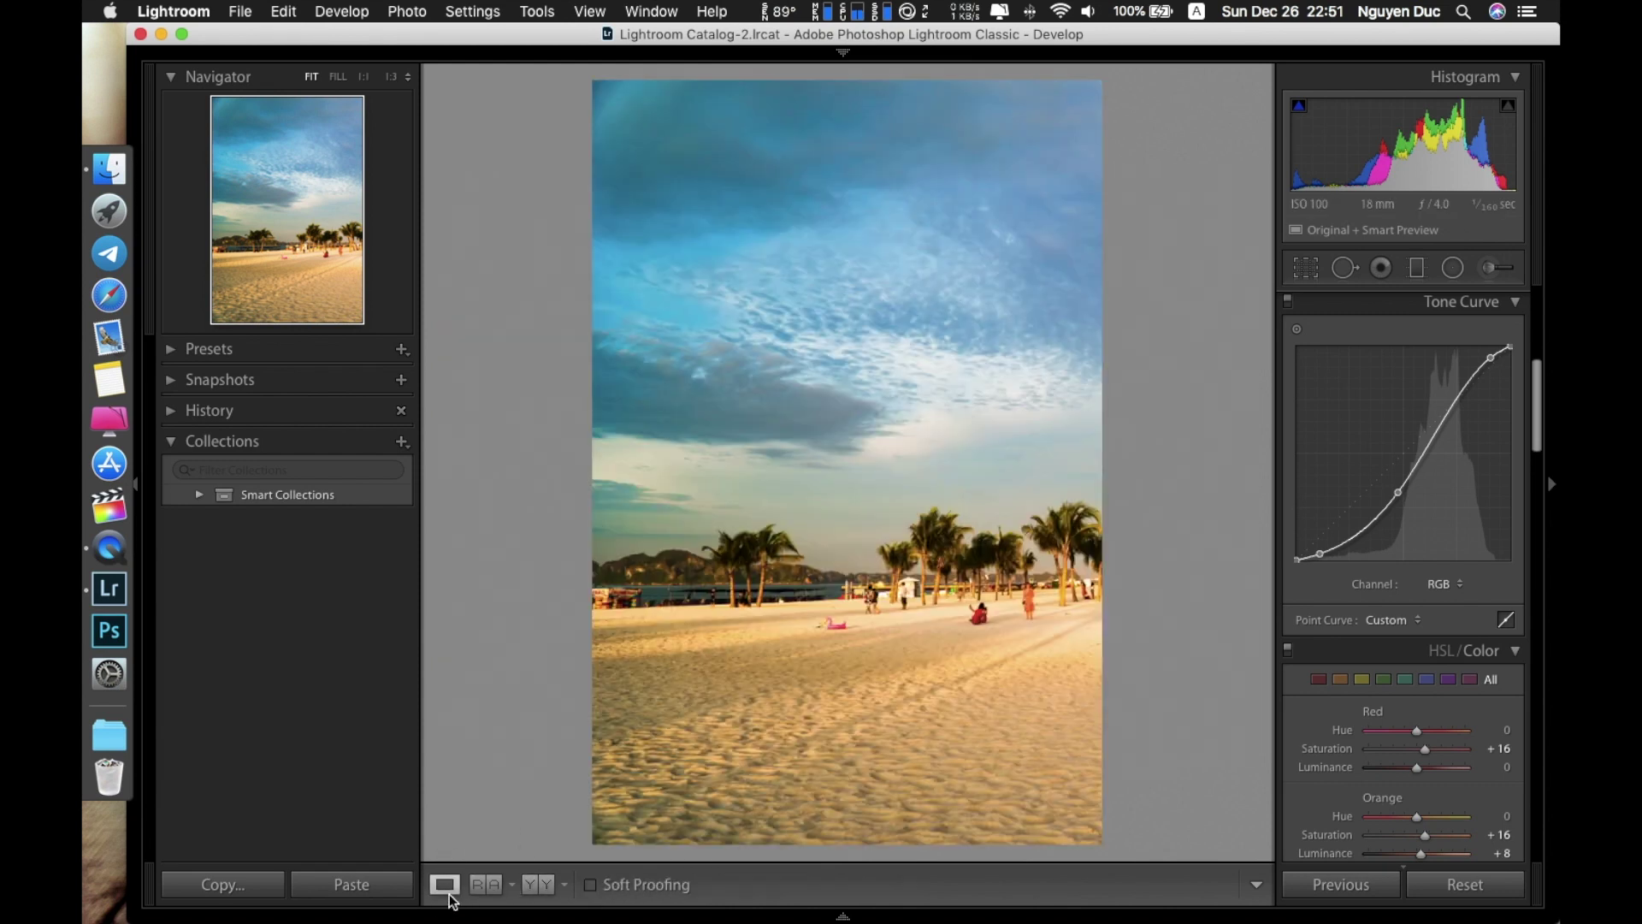
pyautogui.click(941, 485)
pyautogui.click(918, 554)
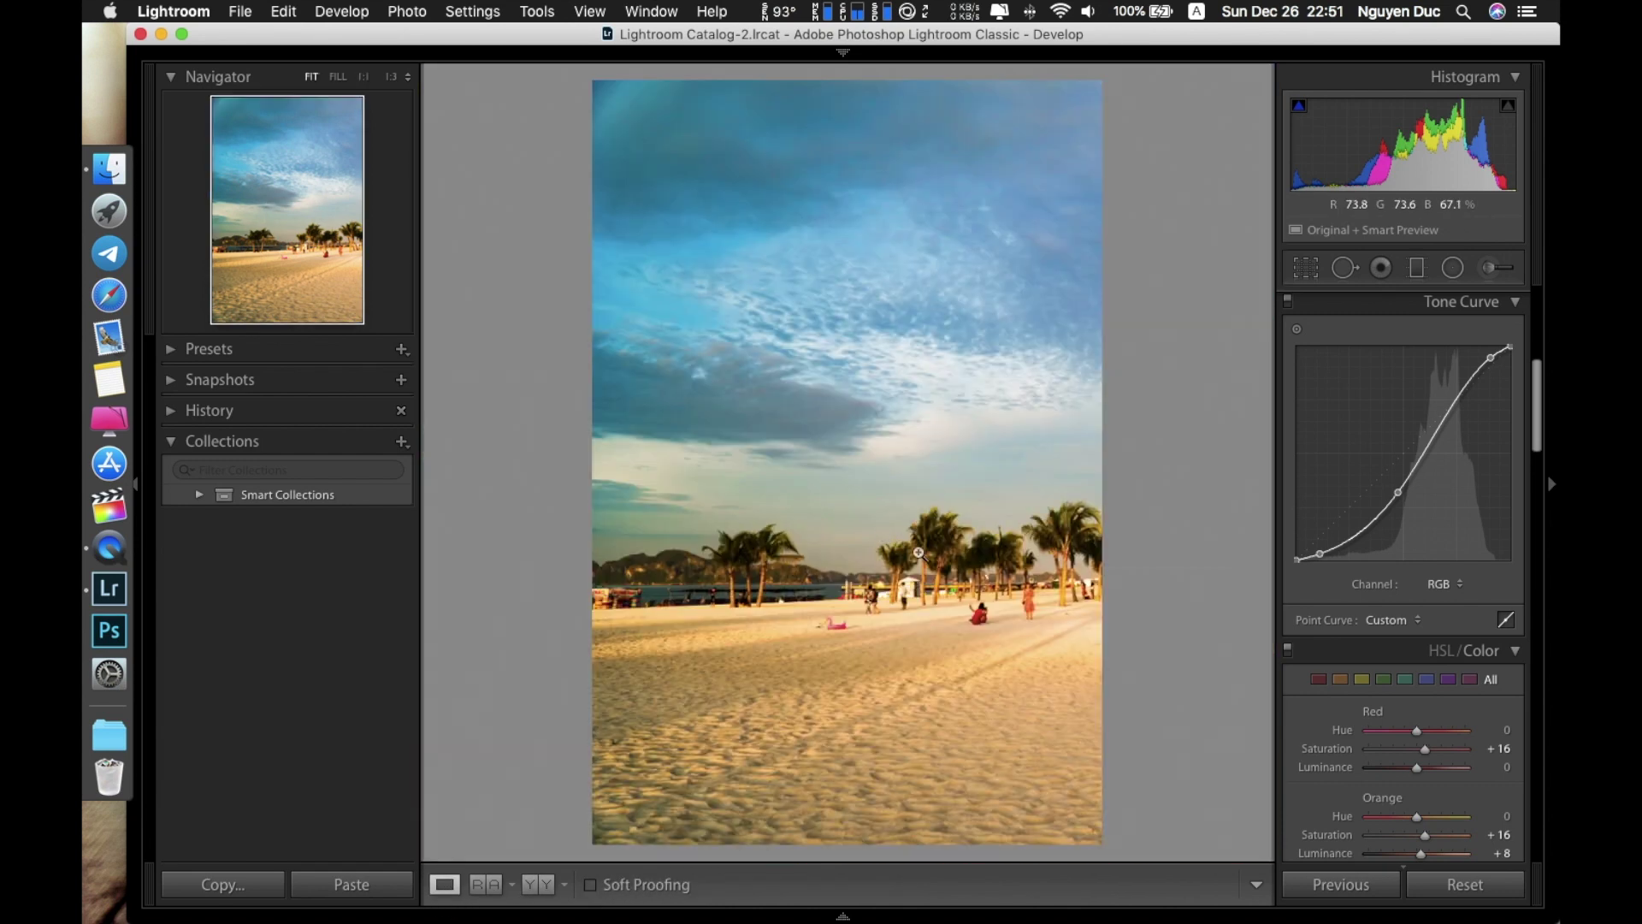